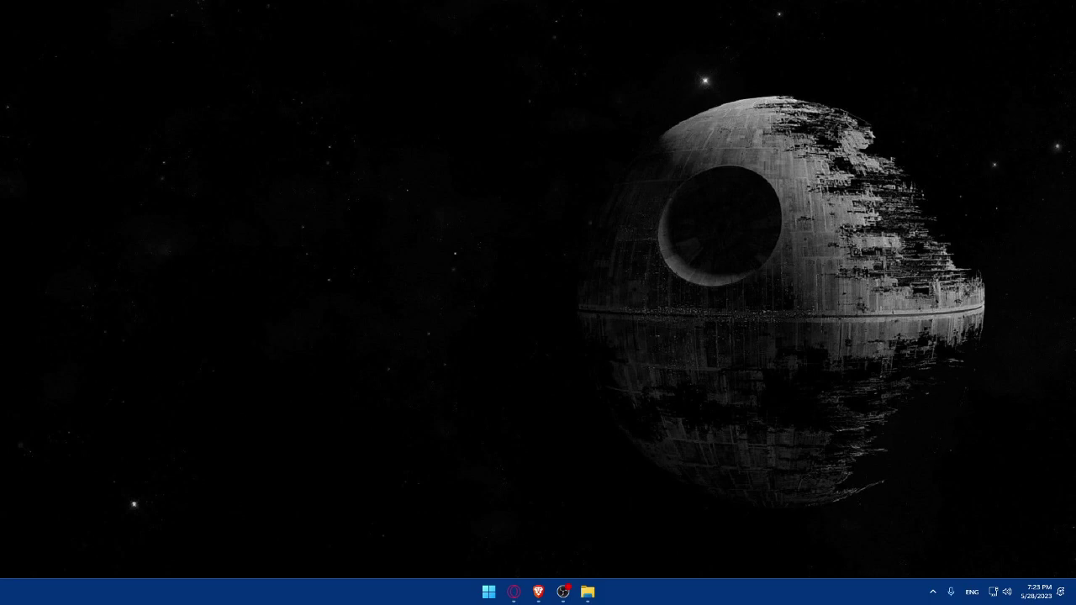
- Open the Brave browser and go to figma.com
left_click(538, 591)
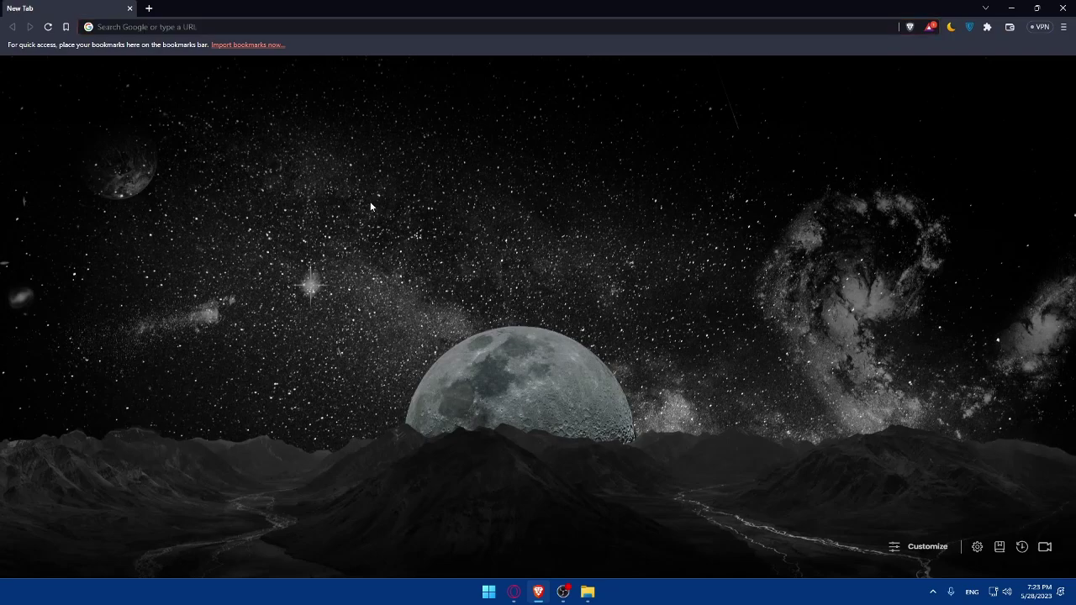
left_click(188, 27)
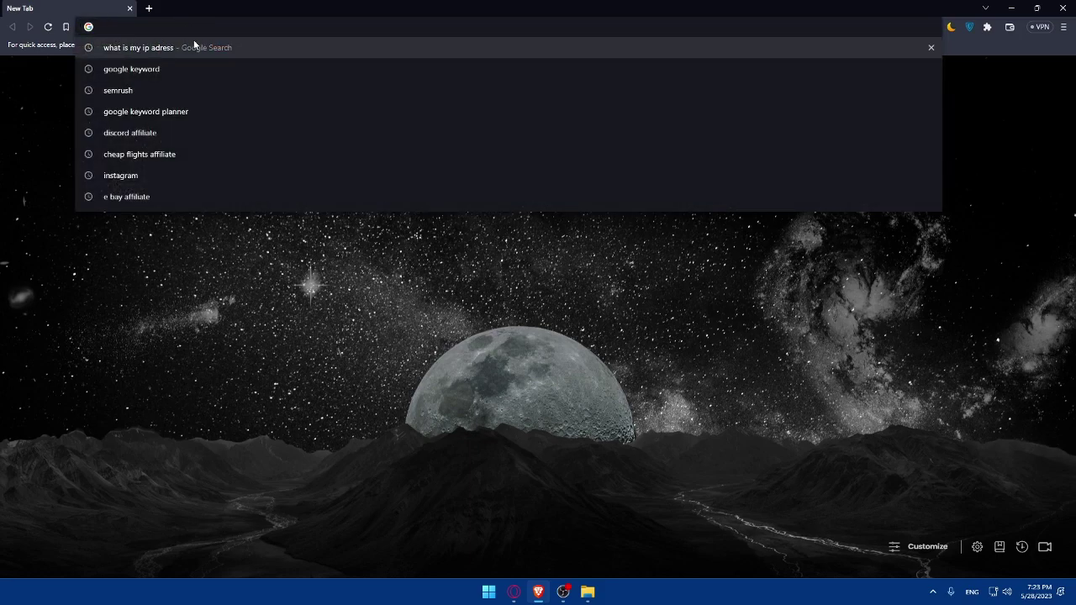
type("figma.com")
key("Return")
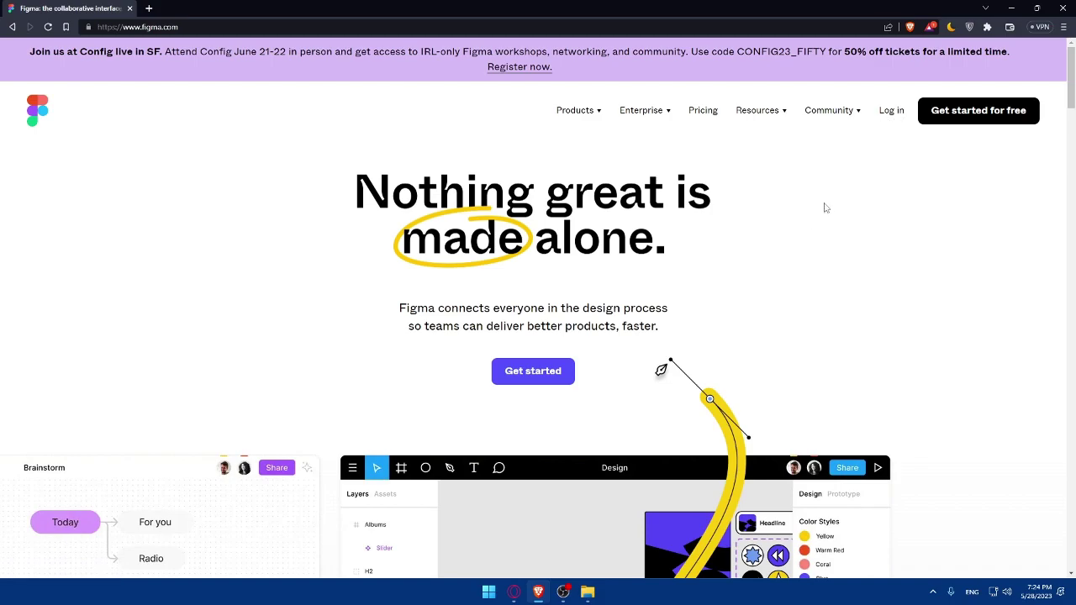
scroll(538, 364, "down", 1)
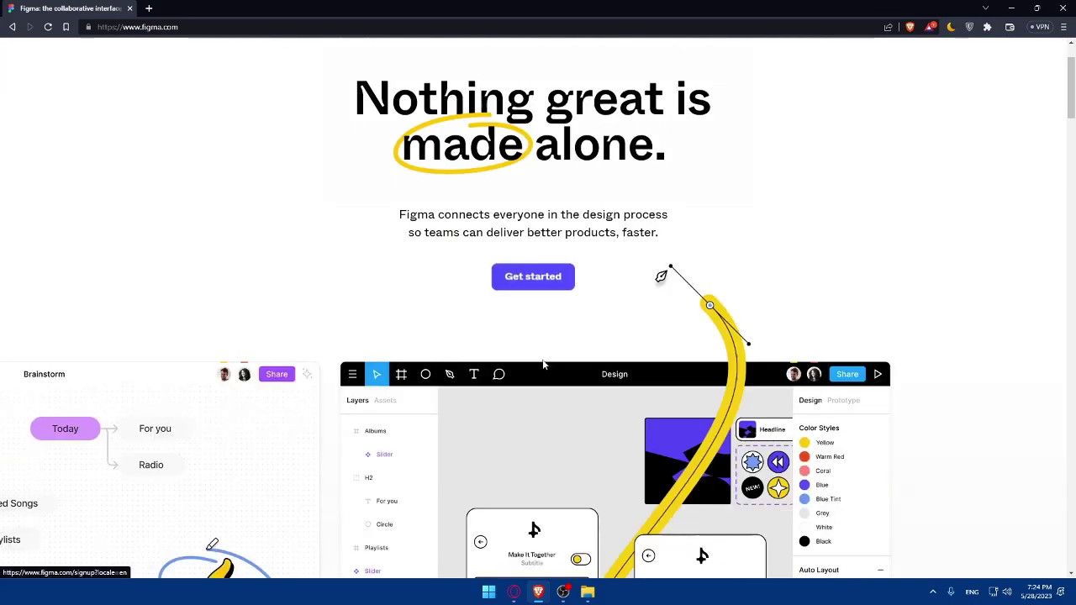
scroll(541, 357, "up", 1)
scroll(540, 357, "down", 3)
scroll(608, 276, "up", 3)
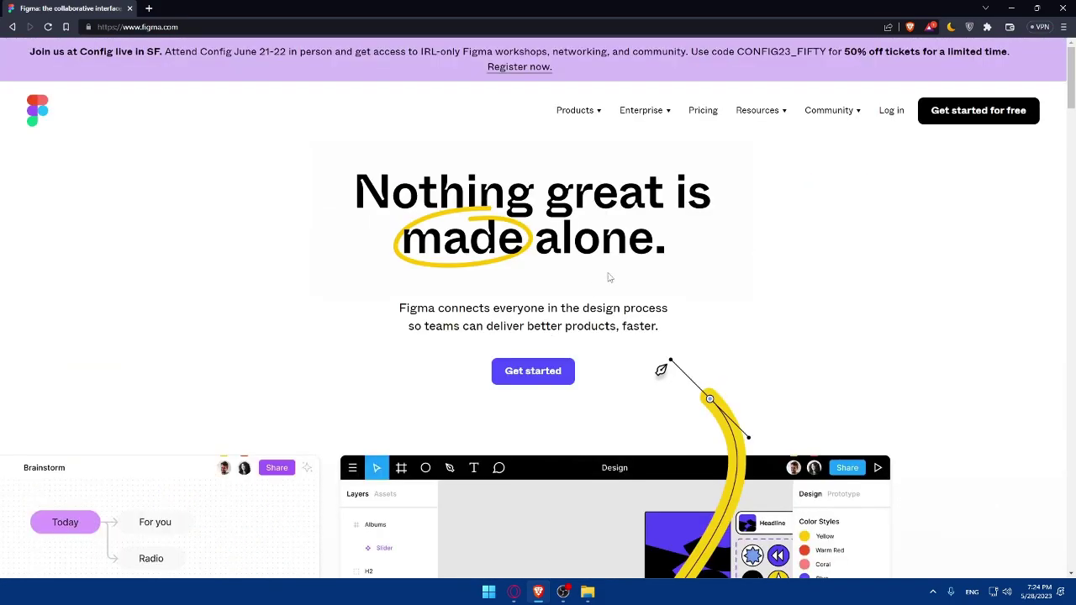
left_click(888, 113)
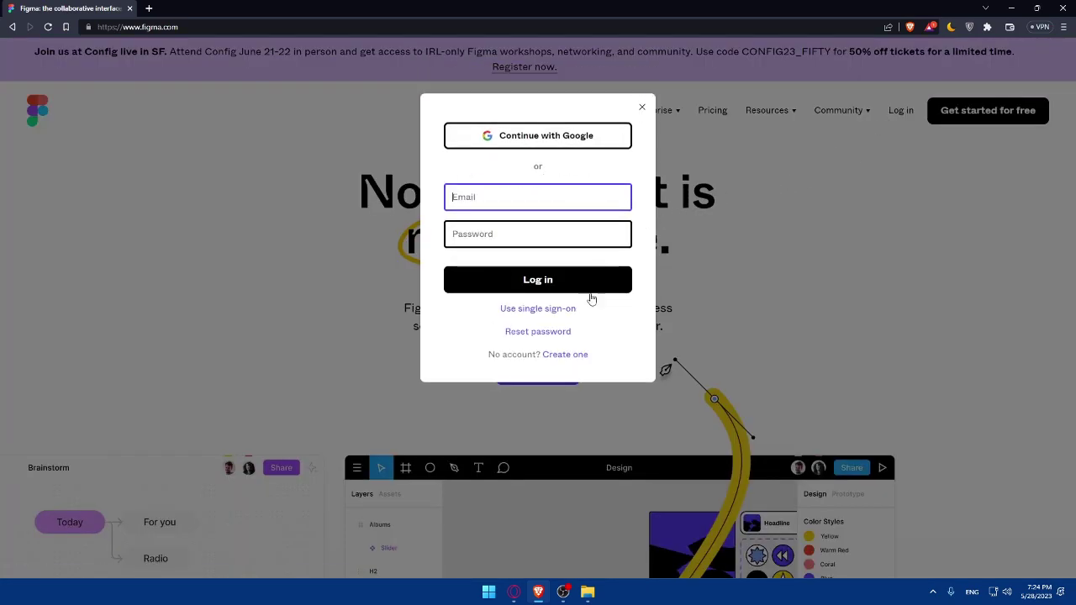
left_click(563, 354)
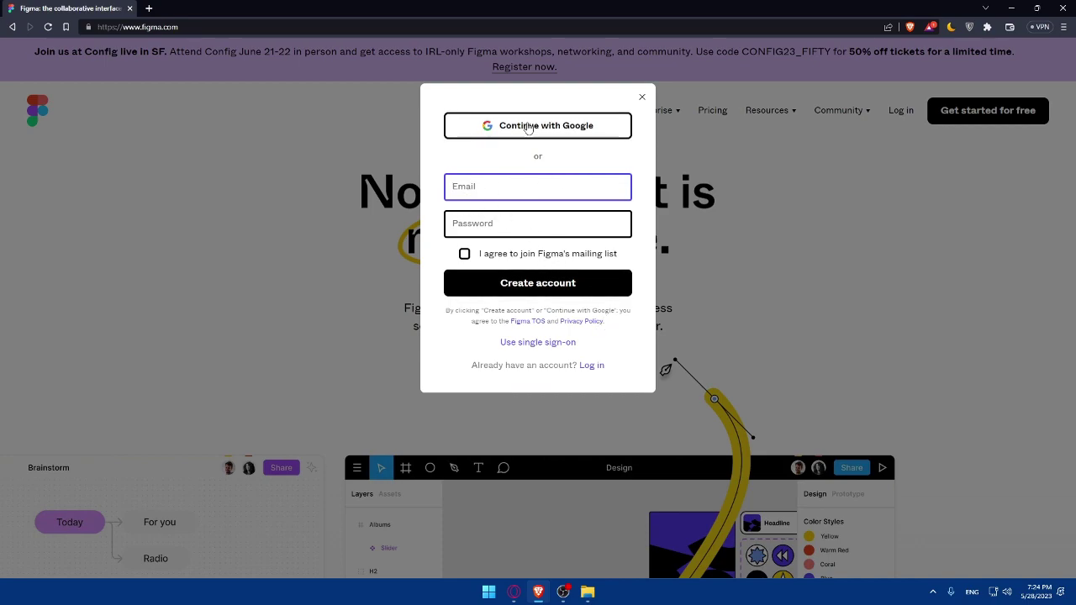
left_click(642, 96)
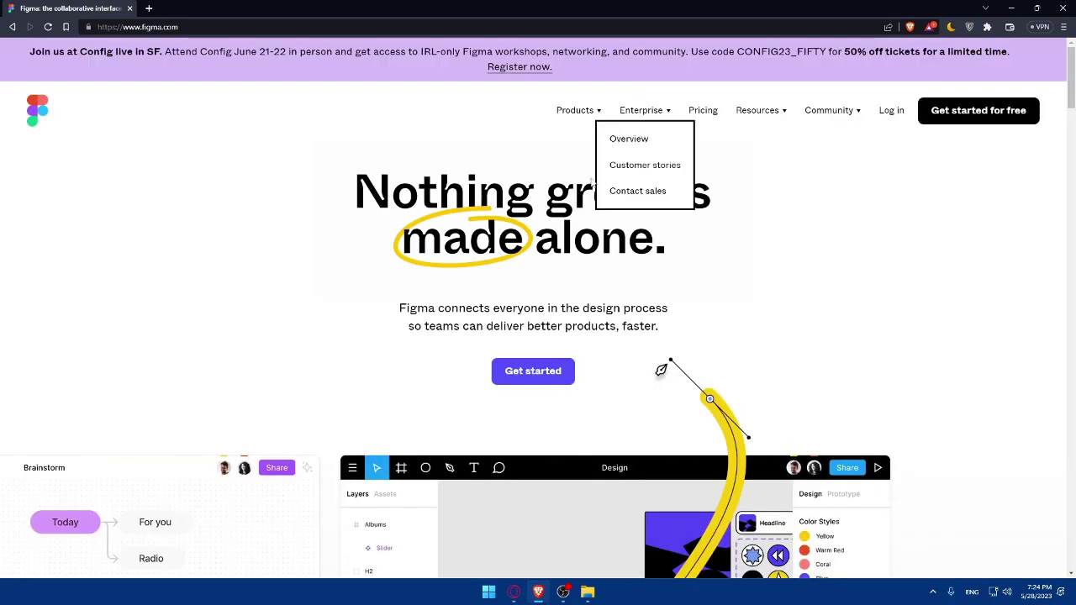
- Log in to Figma through Google using the second listed account
left_click(898, 112)
left_click(531, 146)
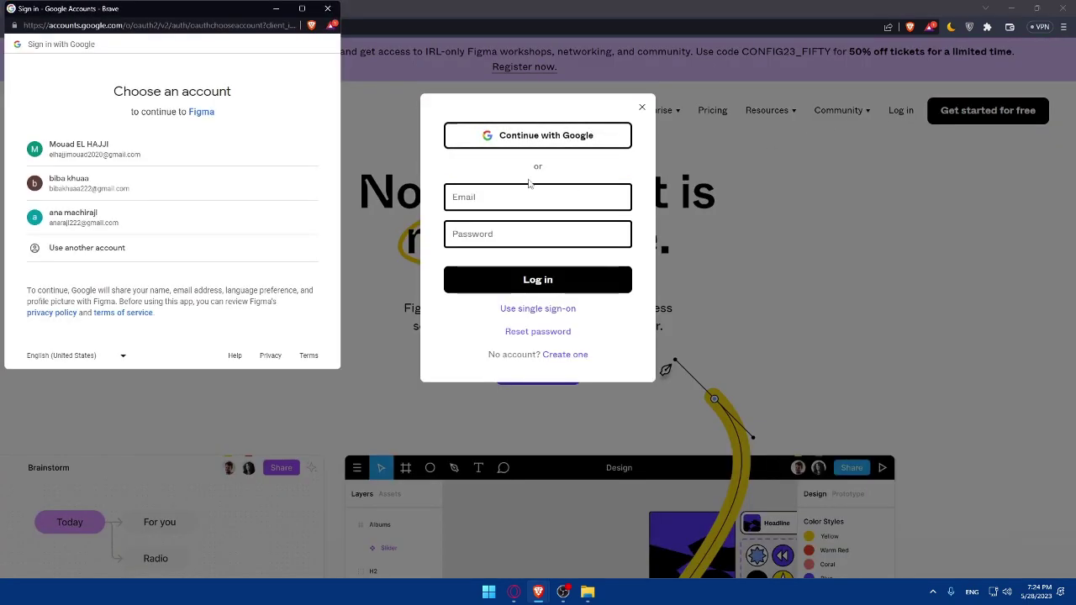
left_click(328, 9)
left_click(508, 150)
left_click(108, 193)
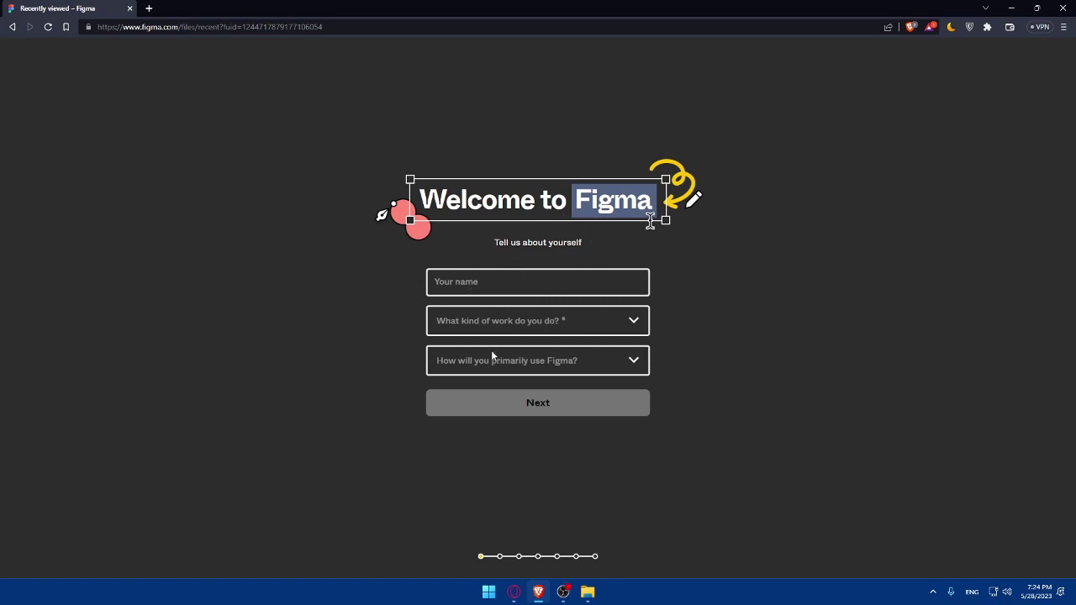
- Fill in the welcome form with the name test, Student or educator as the work and For personal use, and continue
left_click(489, 285)
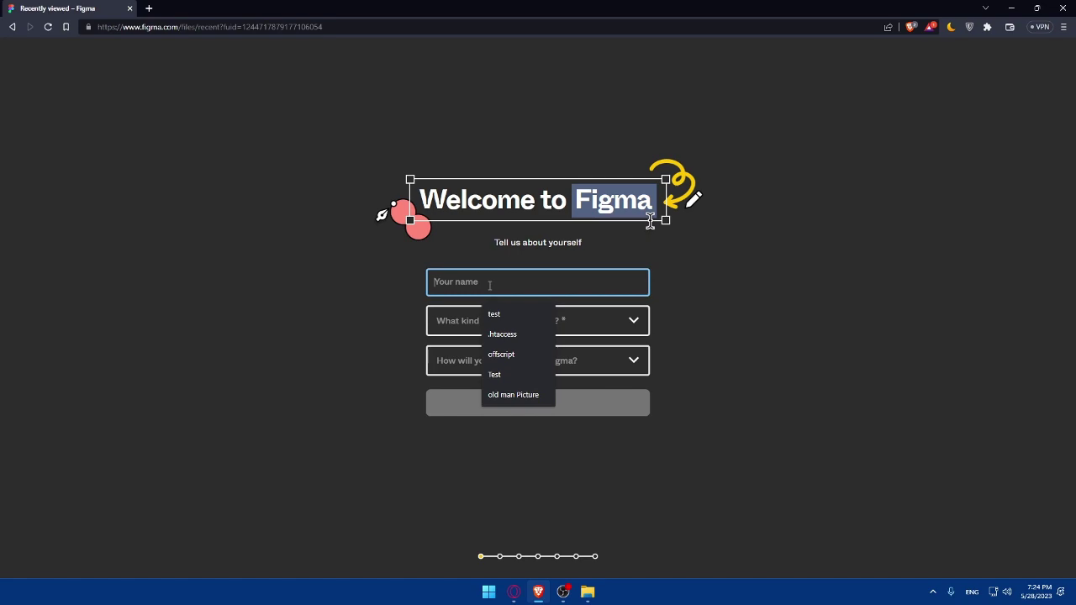
type("test")
left_click(350, 320)
left_click(479, 321)
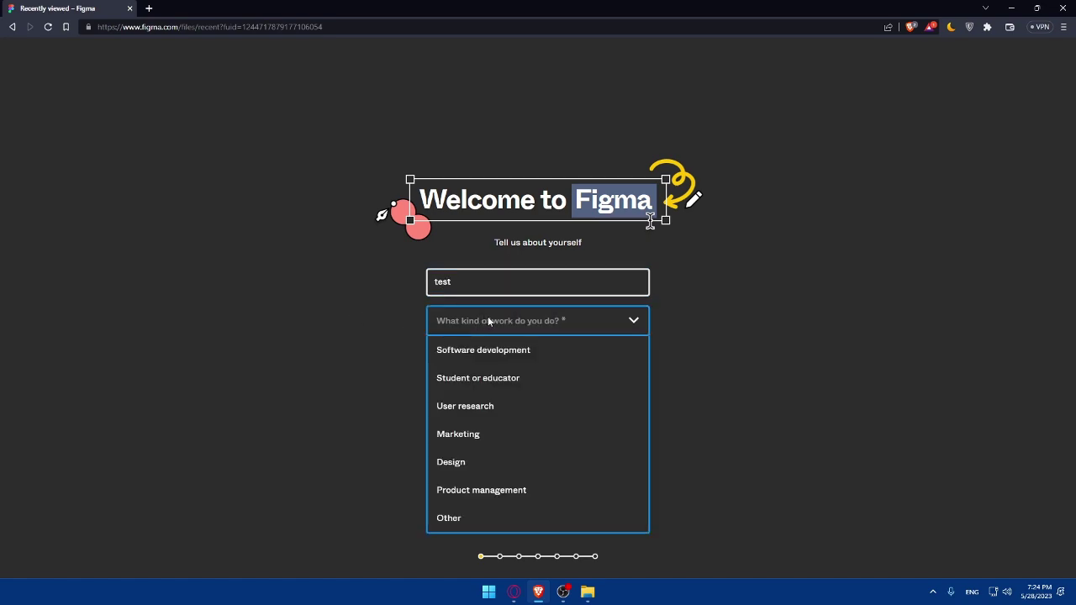
left_click(483, 380)
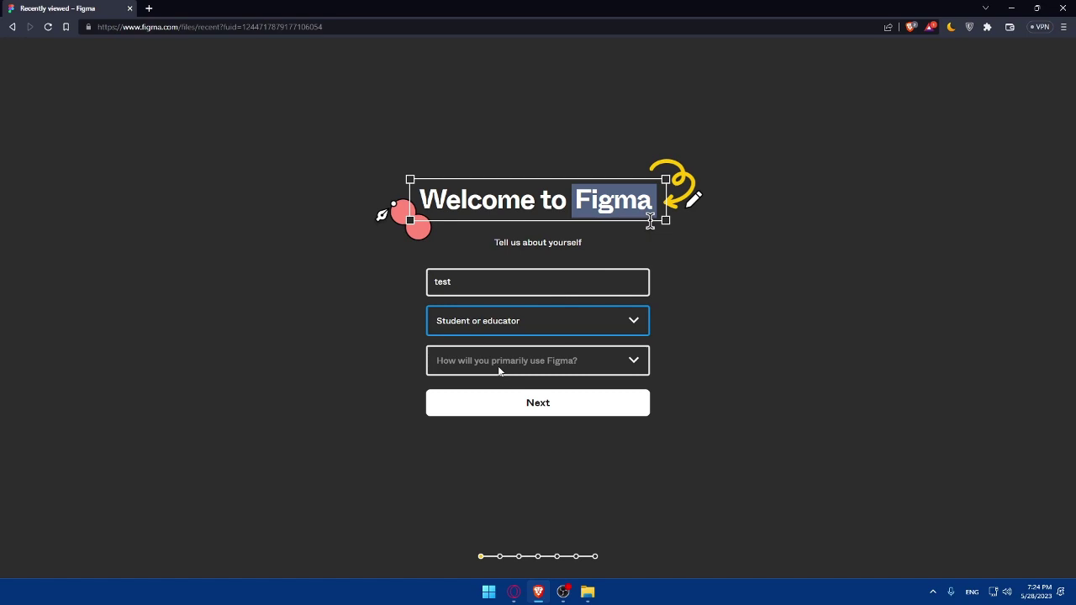
left_click(498, 366)
left_click(498, 418)
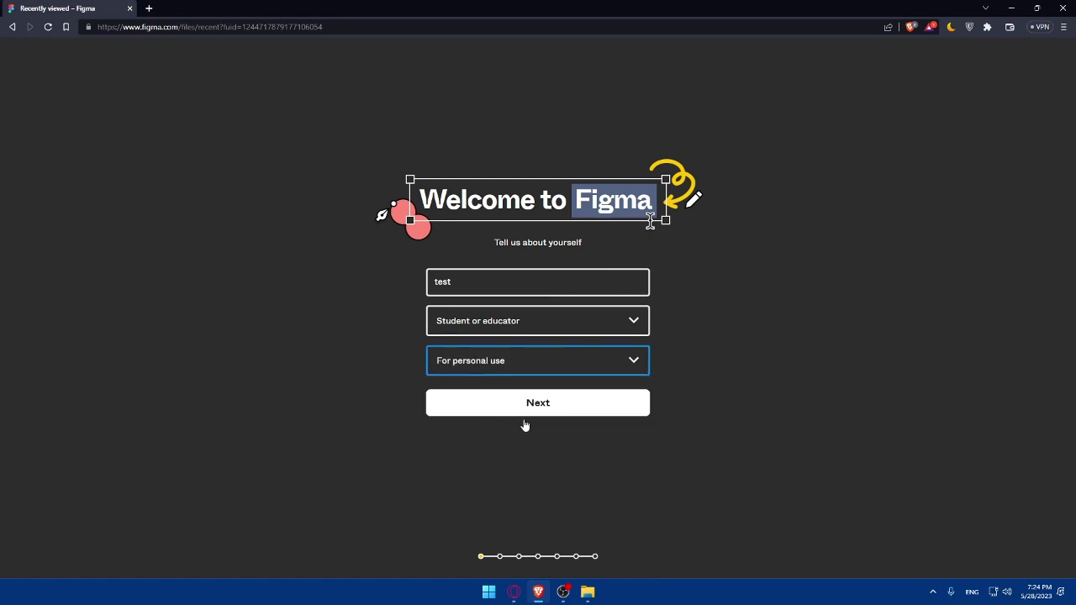
left_click(506, 330)
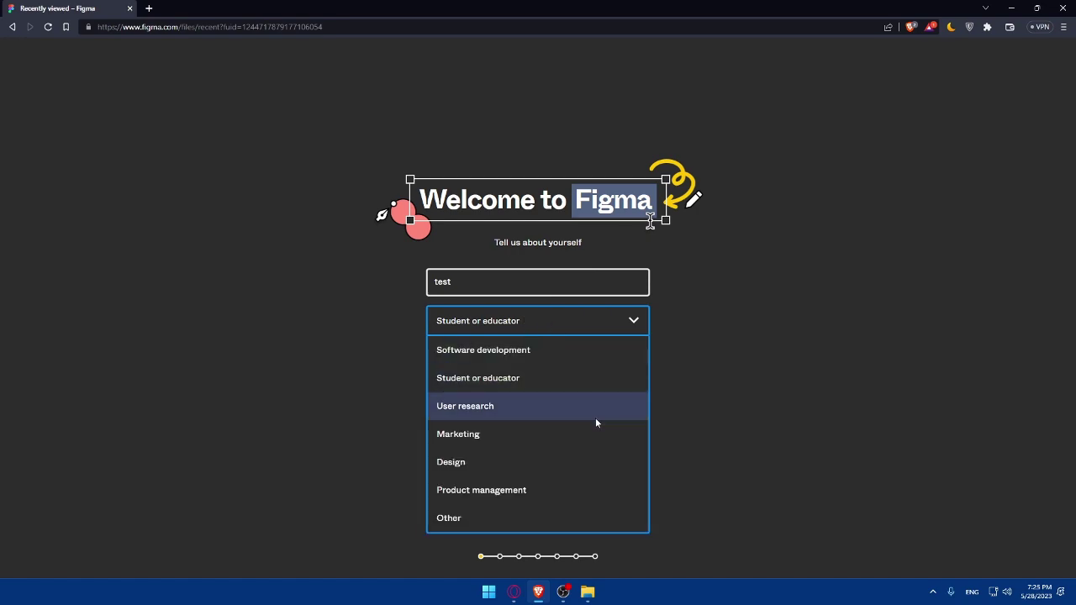
left_click(663, 353)
left_click(545, 405)
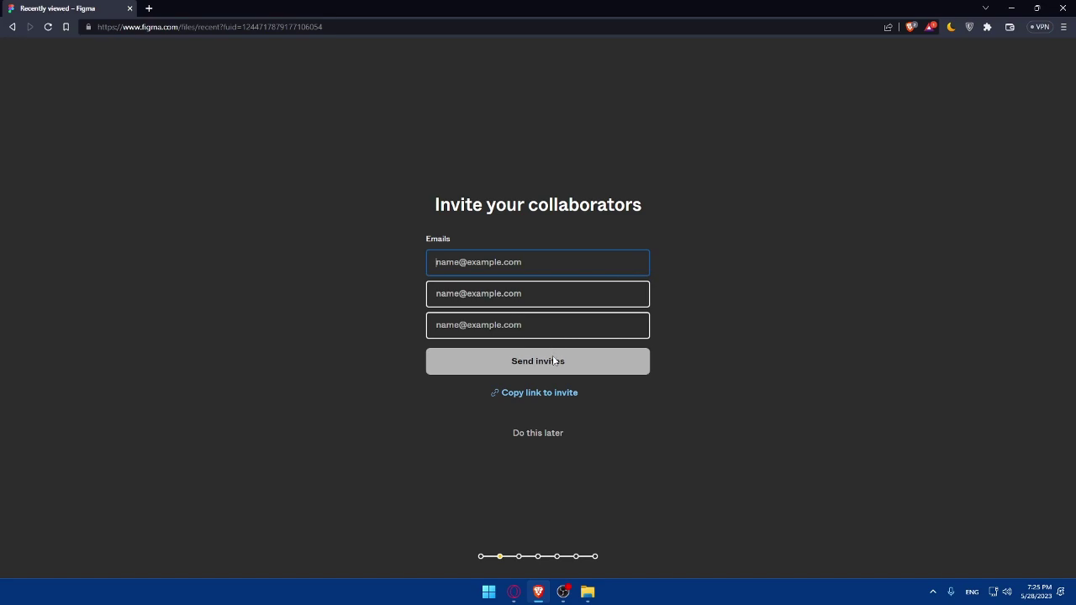
- Postpone inviting collaborators and answer the onboarding questions with In school, Using it for fun and Just myself
left_click(525, 435)
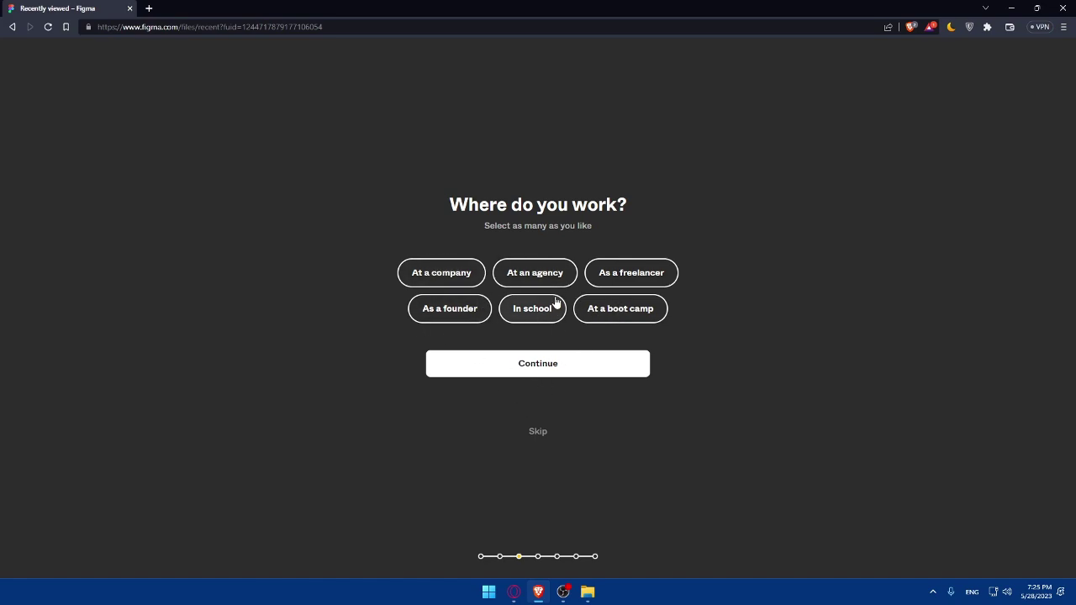
left_click(532, 318)
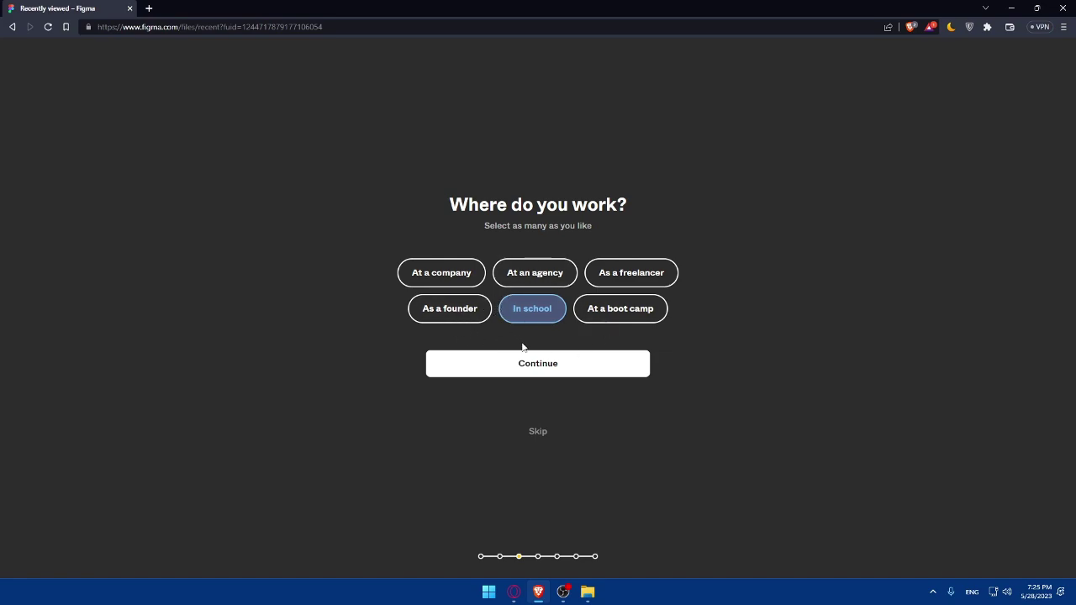
left_click(523, 378)
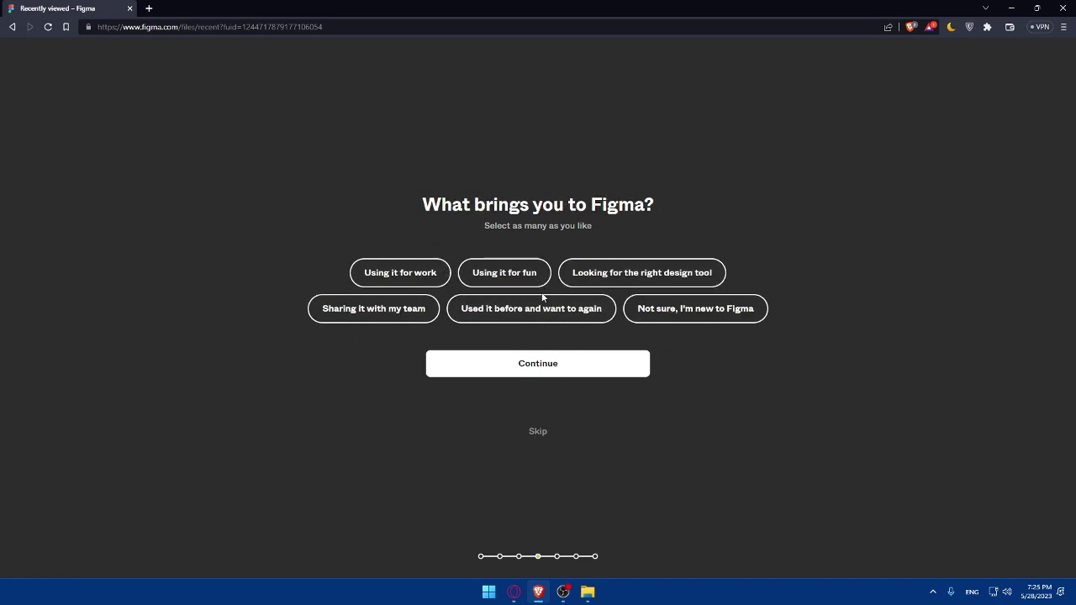
left_click(498, 275)
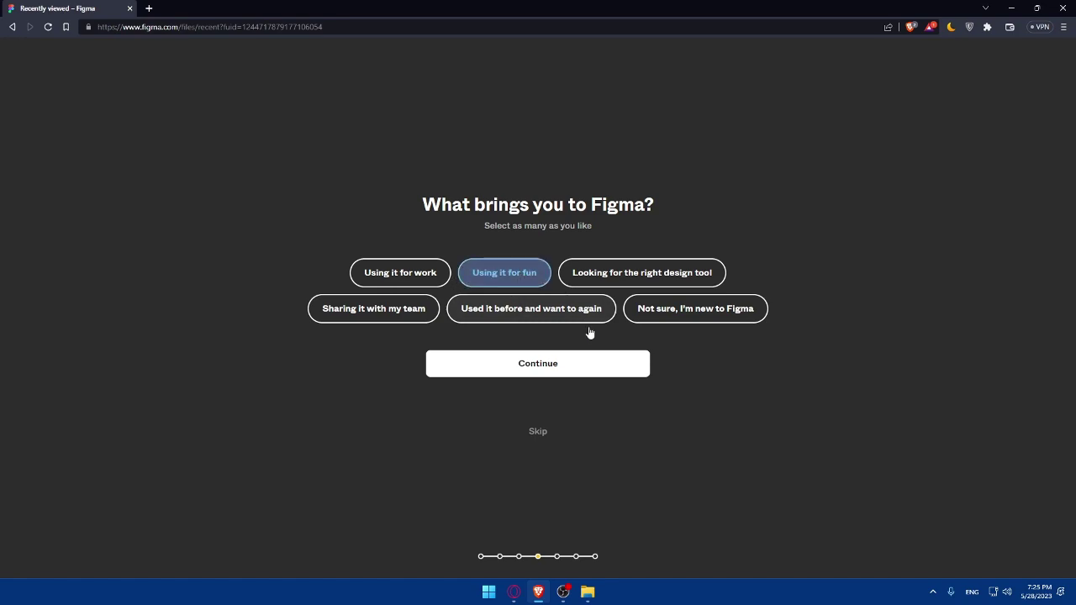
left_click(559, 371)
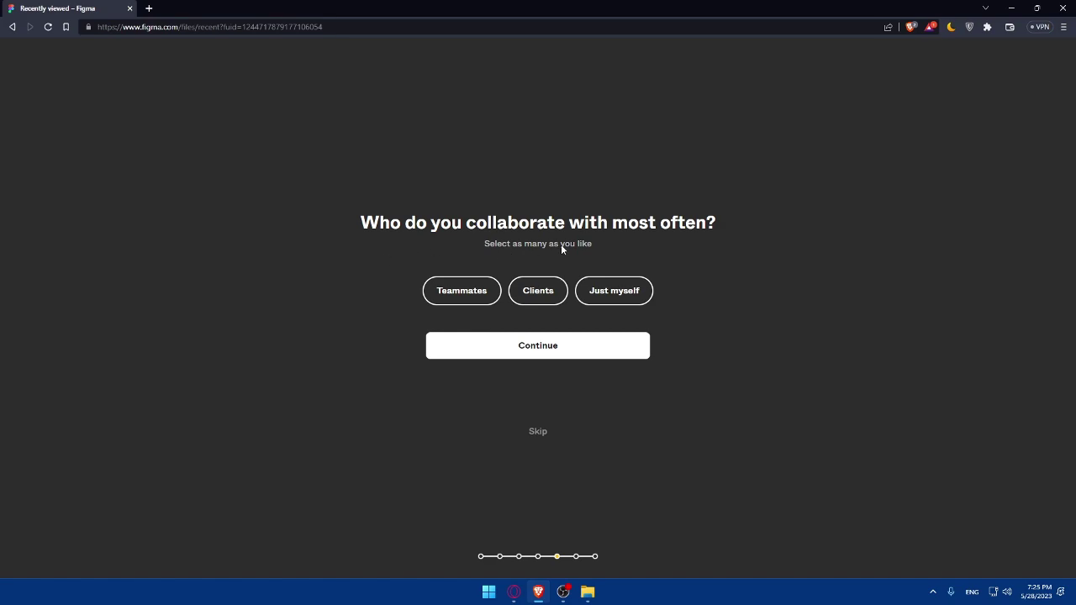
left_click(631, 292)
left_click(563, 345)
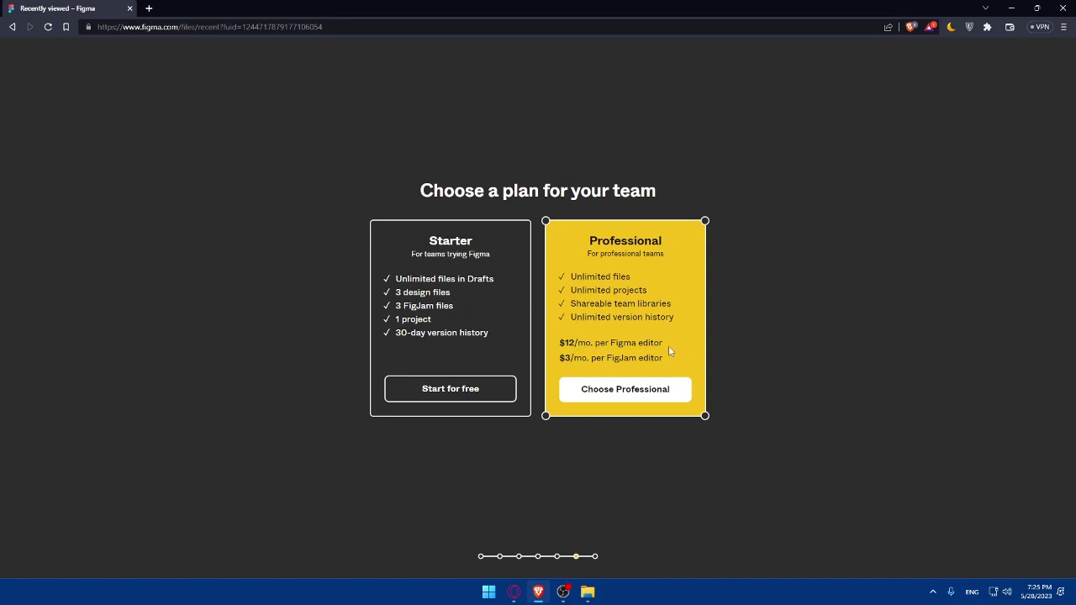
- Choose the free Starter plan and finish onboarding by getting started on your own, with the Community page opened in a new tab
left_click(464, 391)
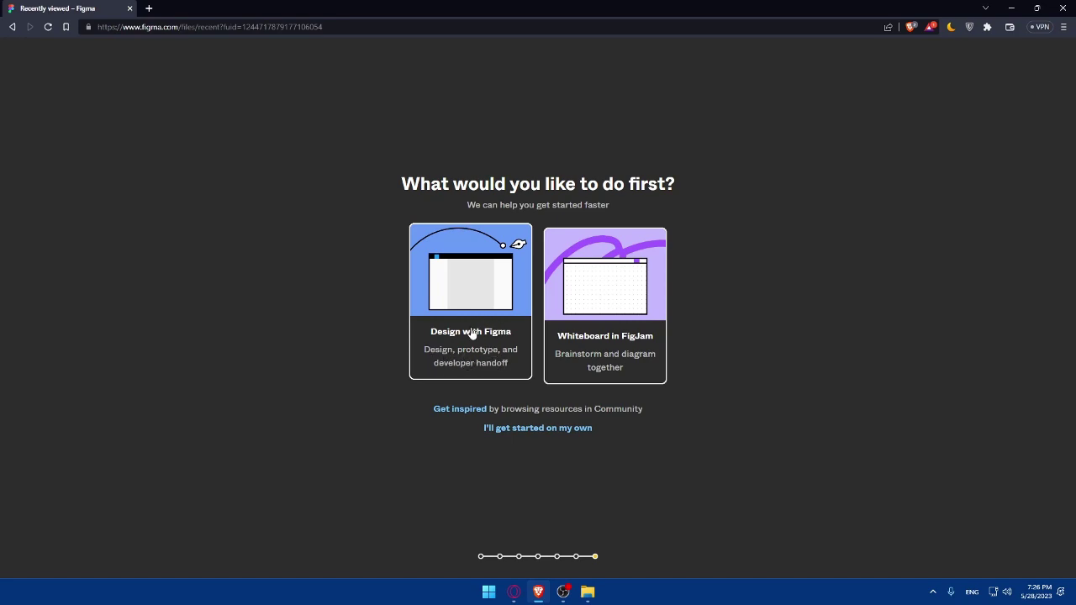
right_click(459, 412)
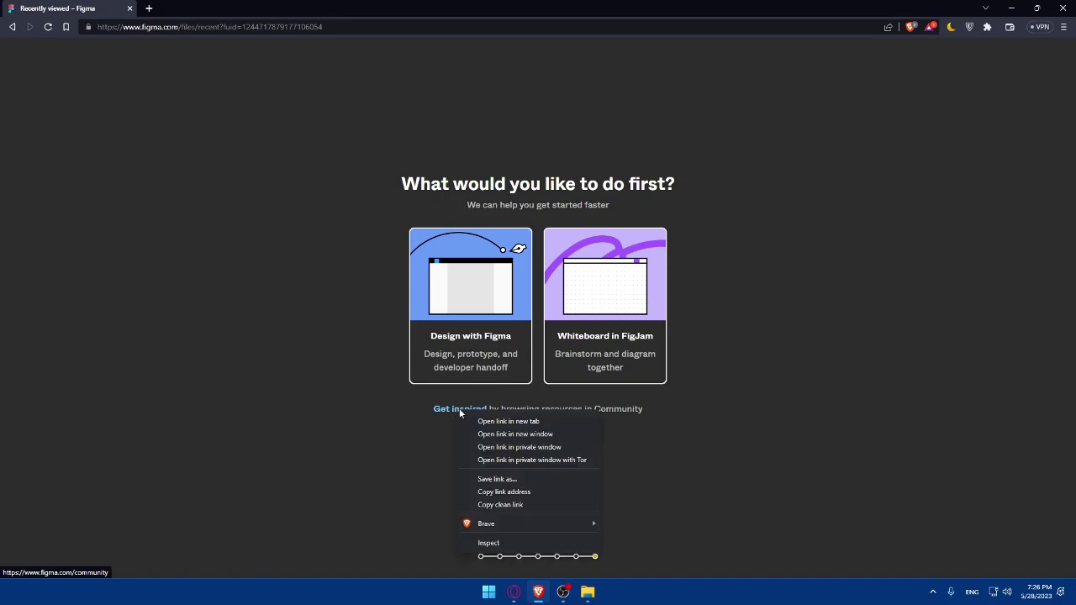
left_click(496, 418)
left_click(220, 8)
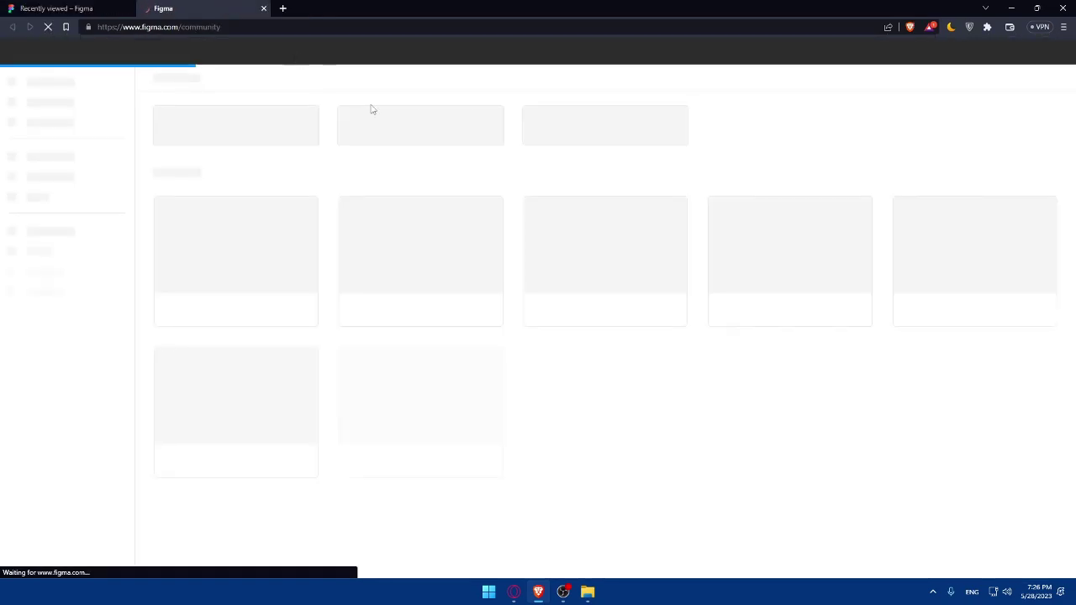
key("ctrl+shift+Tab")
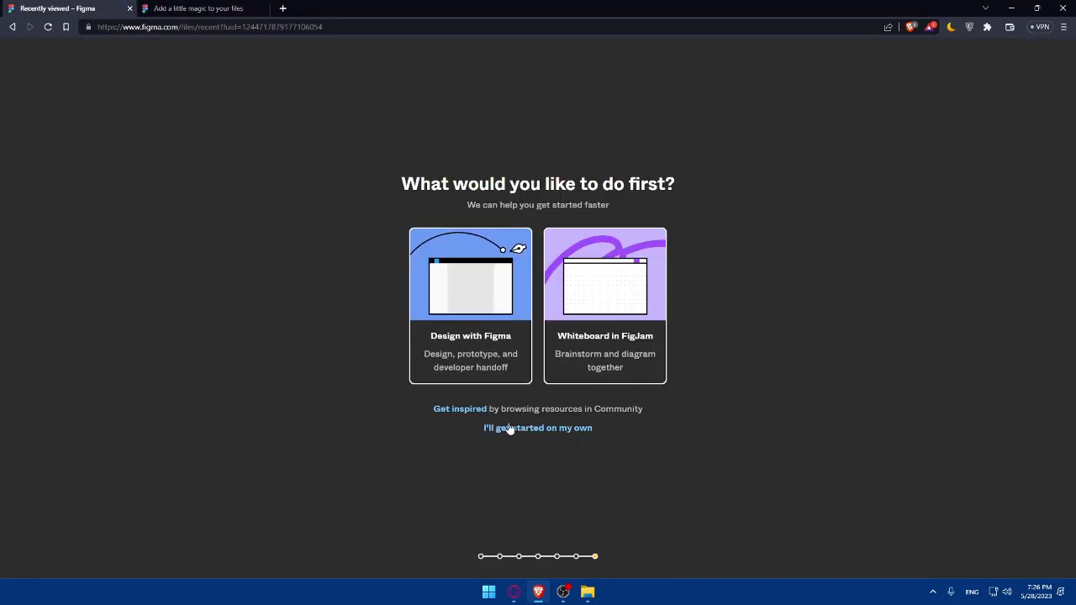
left_click(541, 430)
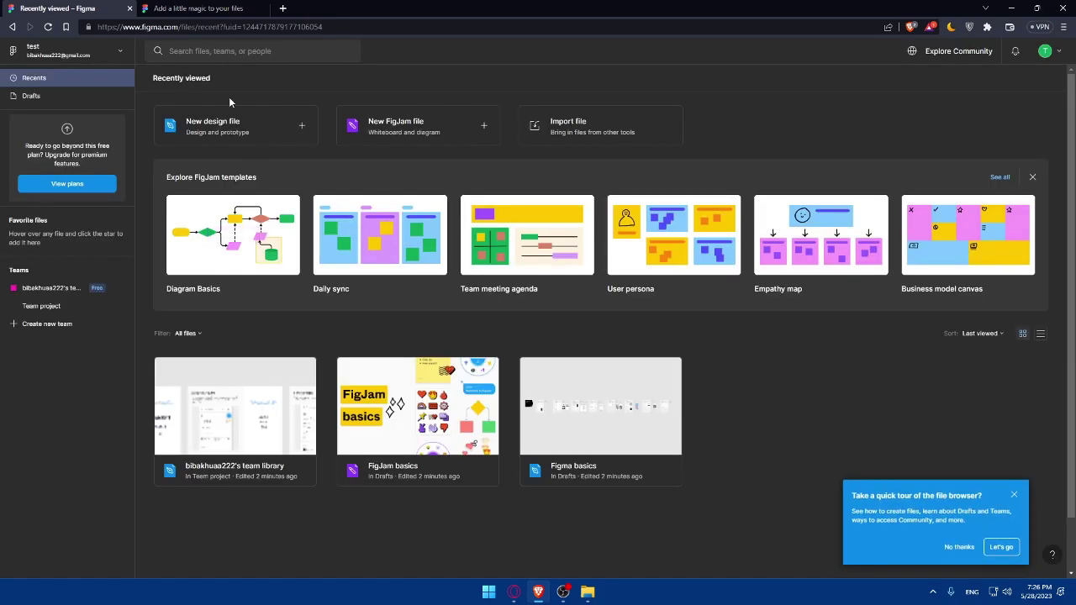
- Browse the New stuff we love collection in the Figma Community and close its tab
left_click(241, 8)
left_click(423, 372)
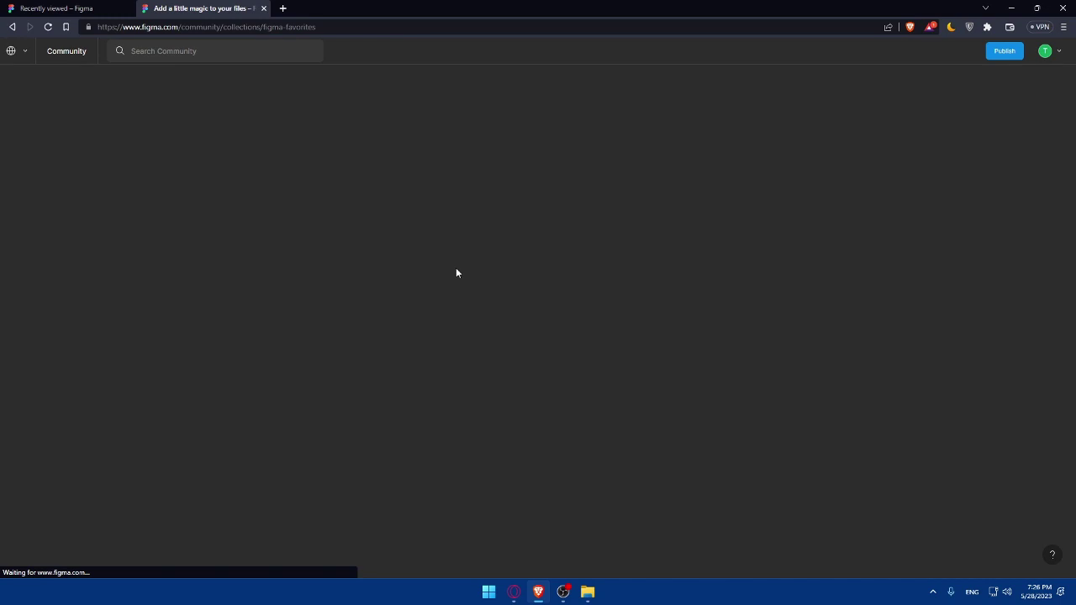
scroll(471, 242, "down", 6)
scroll(496, 263, "up", 6)
scroll(490, 269, "down", 4)
scroll(390, 222, "up", 4)
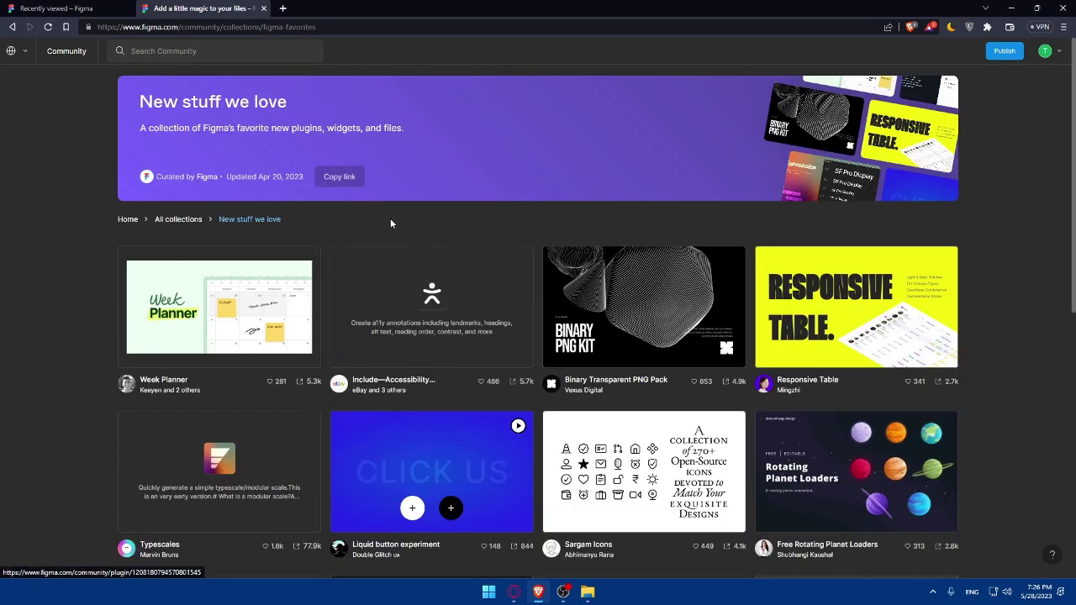
left_click(263, 9)
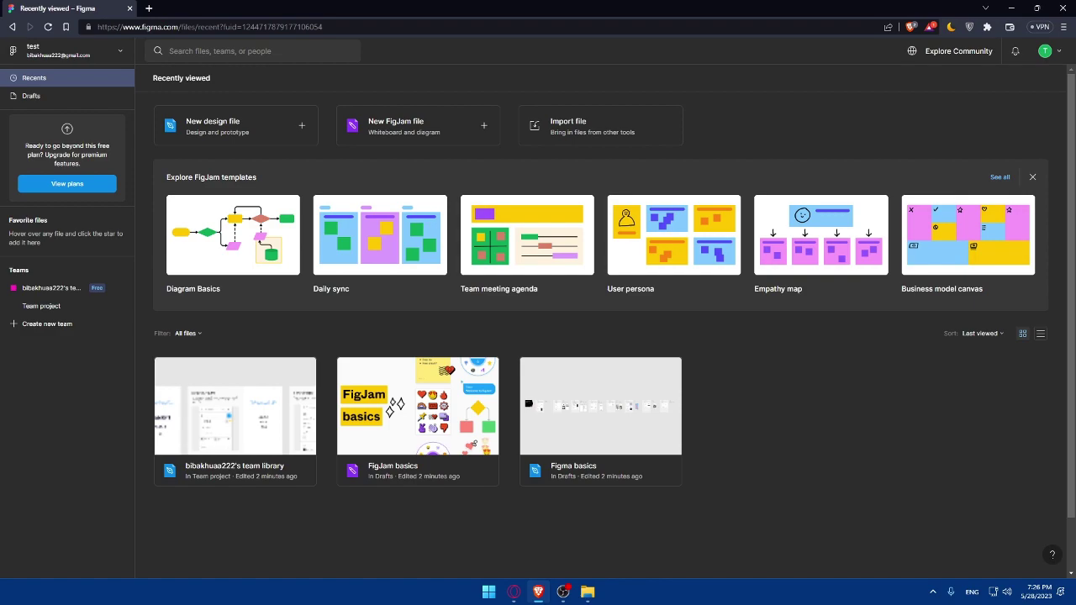
- Create a new design file and dismiss the feedback request
left_click(289, 125)
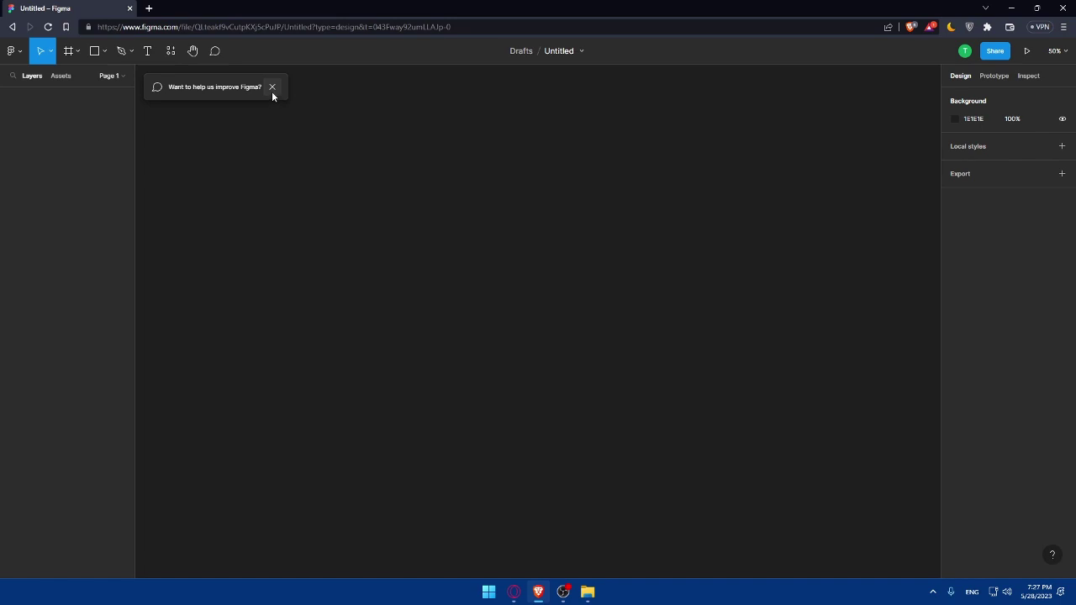
left_click(271, 87)
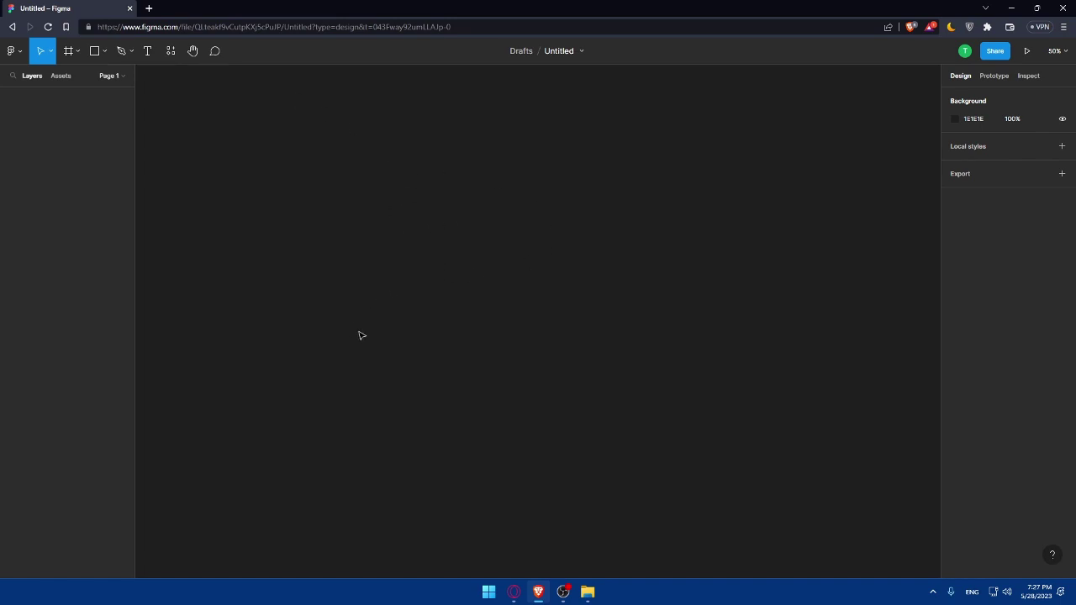
- Draw a wide rectangle of about 104000 × 4736 across the upper edge of the visible canvas
key("minus")
key("minus")
key("minus")
key("minus")
key("r")
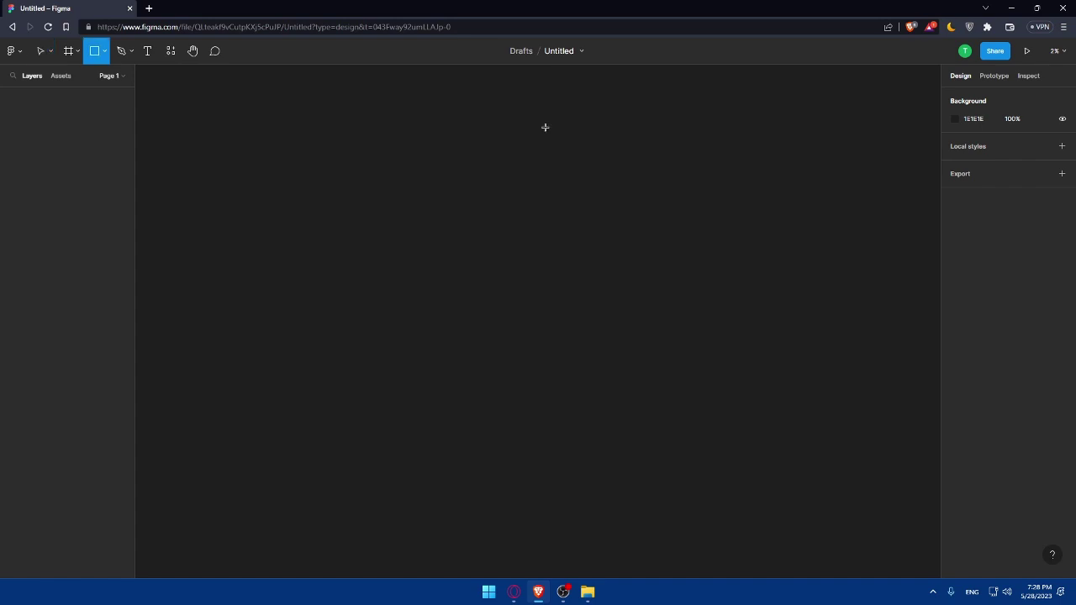
left_click(105, 54)
left_click(84, 78)
left_click_drag(136, 67, 949, 109)
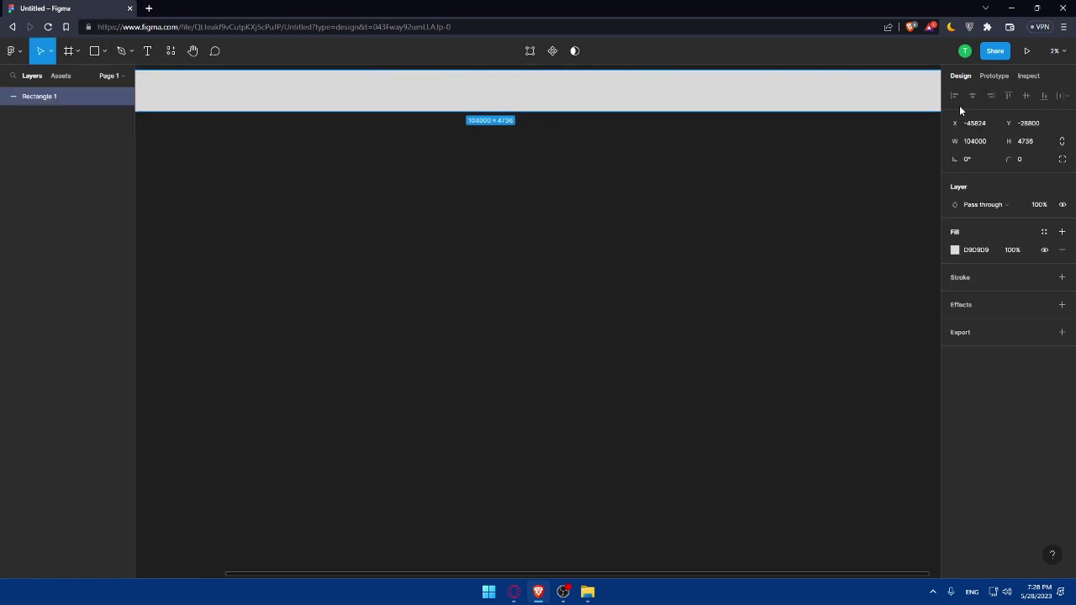
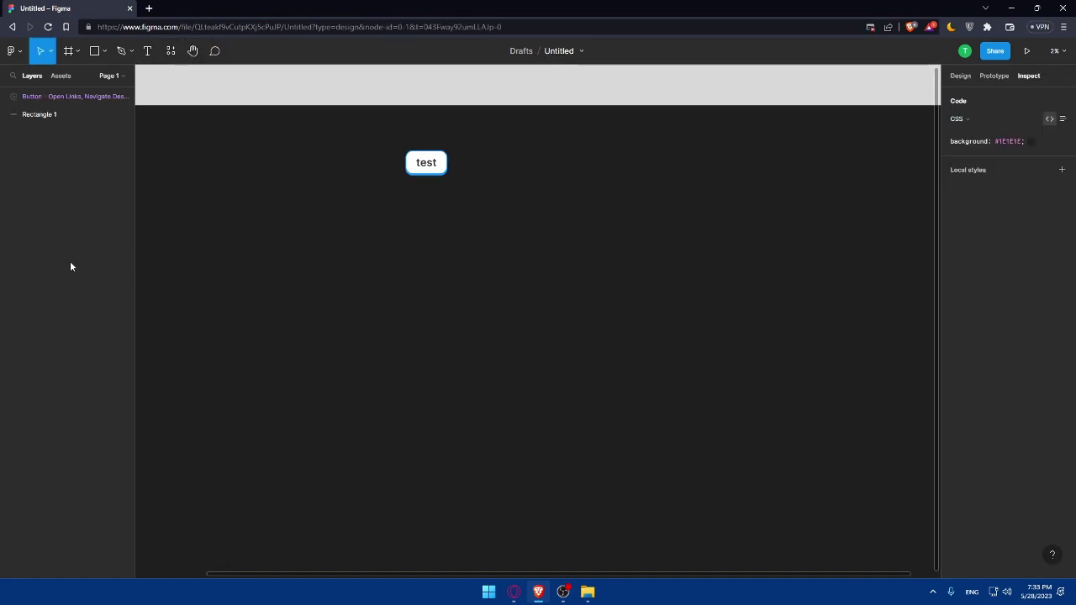
- Inspect the header rectangle's properties and colour formats, and copy its fill colour code
left_click(269, 99)
left_click(956, 228)
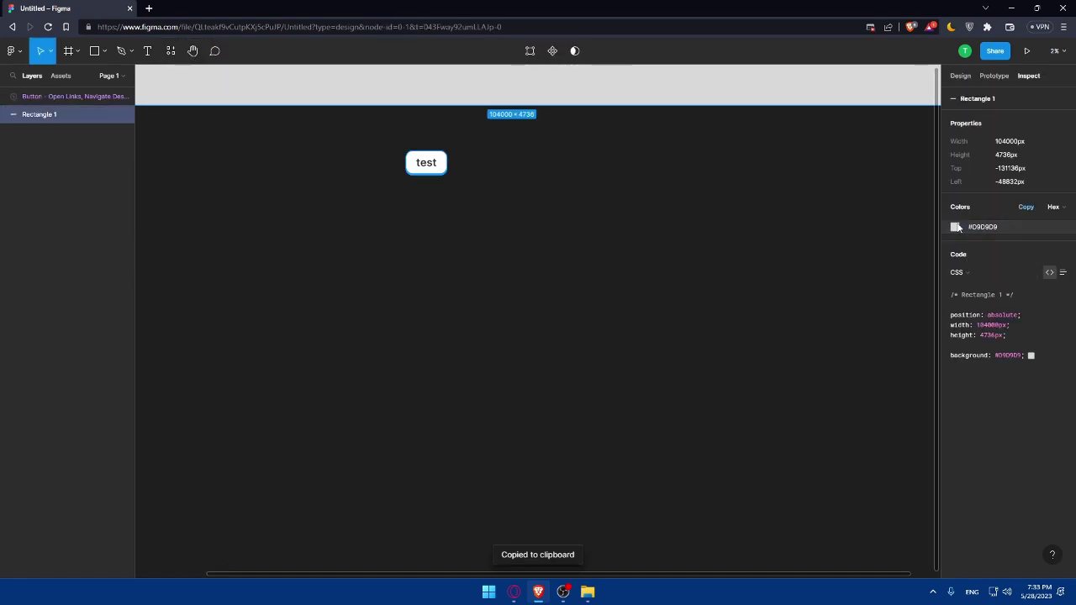
left_click(1056, 209)
left_click(1050, 207)
left_click(956, 228)
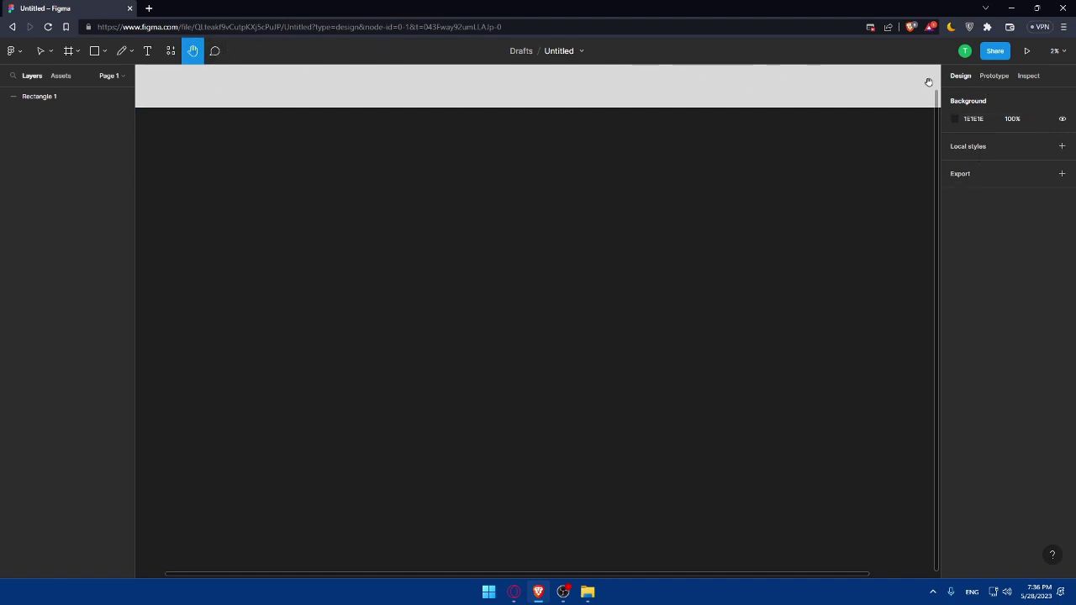
- Change the header rectangle's solid fill to turquoise, hex 24E1D6
left_click(46, 101)
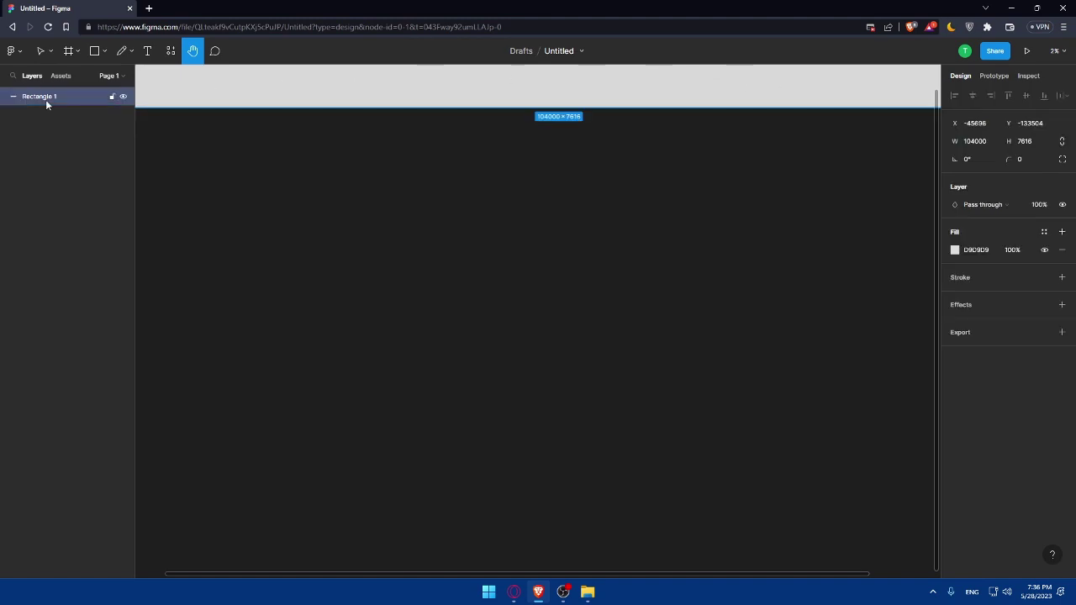
left_click(954, 250)
left_click(914, 301)
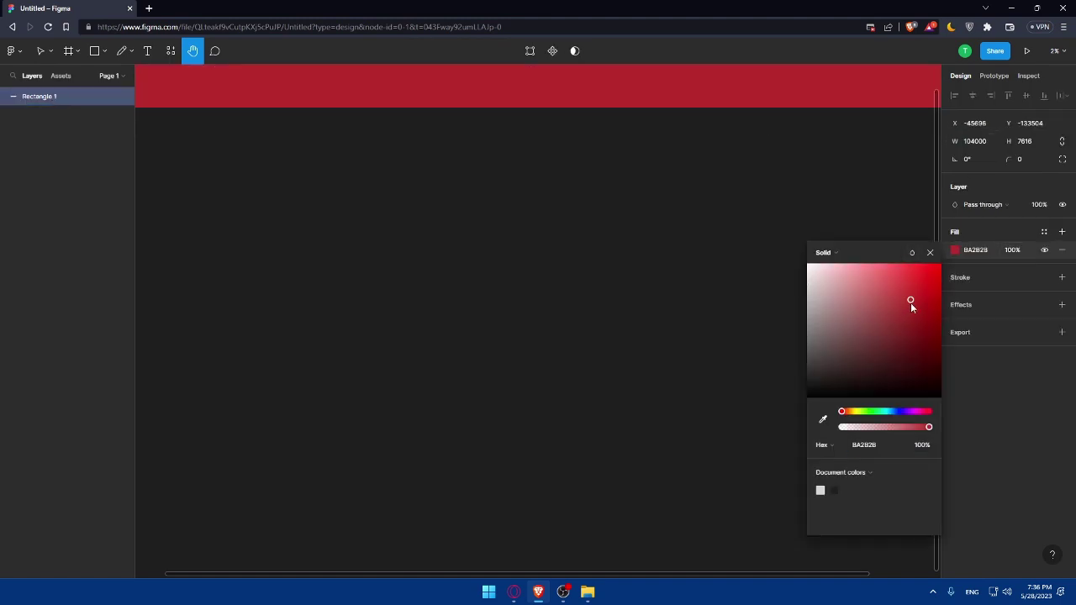
left_click_drag(925, 326, 823, 286)
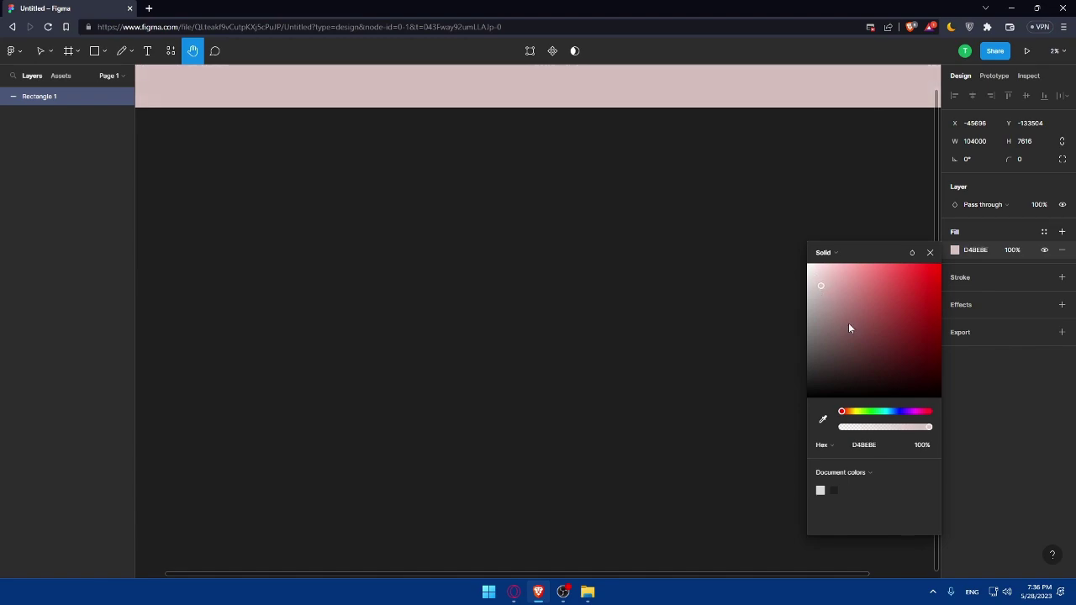
left_click(881, 412)
left_click_drag(875, 311, 920, 278)
left_click(994, 401)
scroll(886, 356, "down", 1)
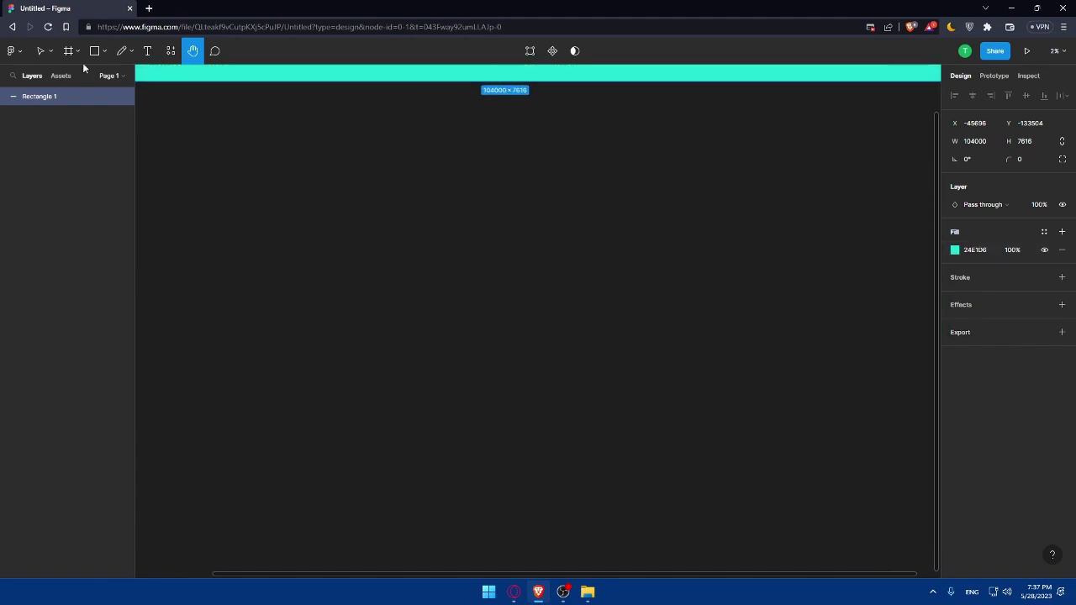
left_click(149, 49)
scroll(349, 170, "up", 1)
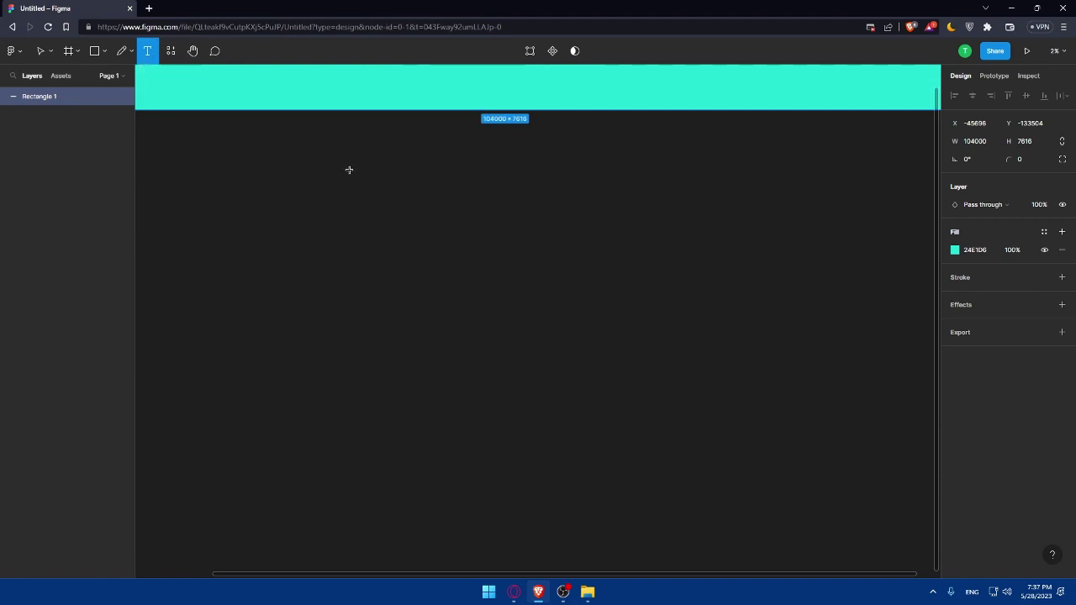
left_click(330, 96)
key("Escape")
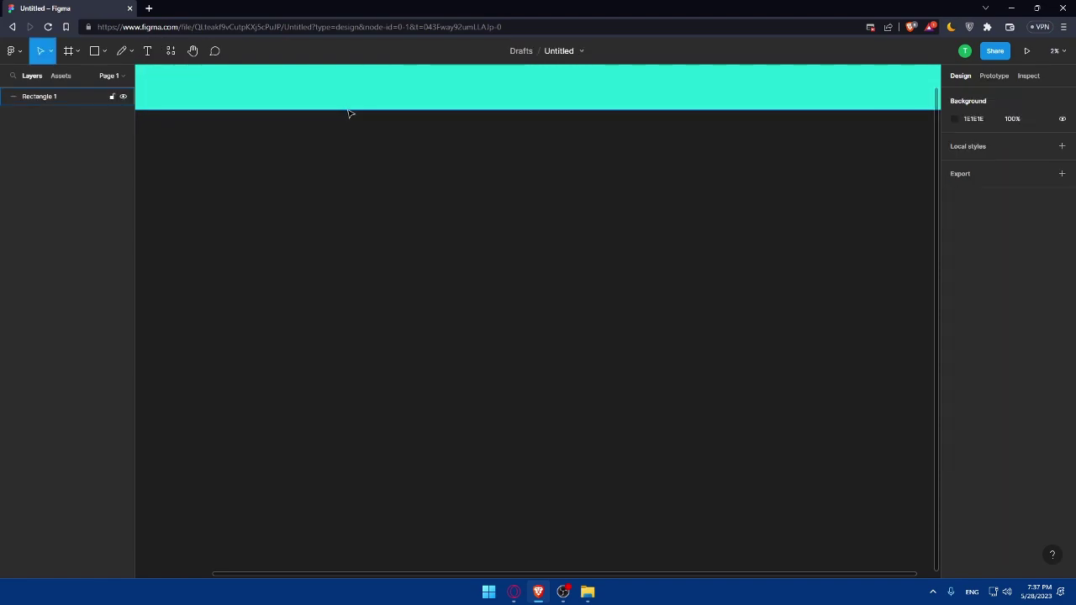
- Scale the header rectangle up from its lower edge to about 135462 × 9920
left_click(192, 51)
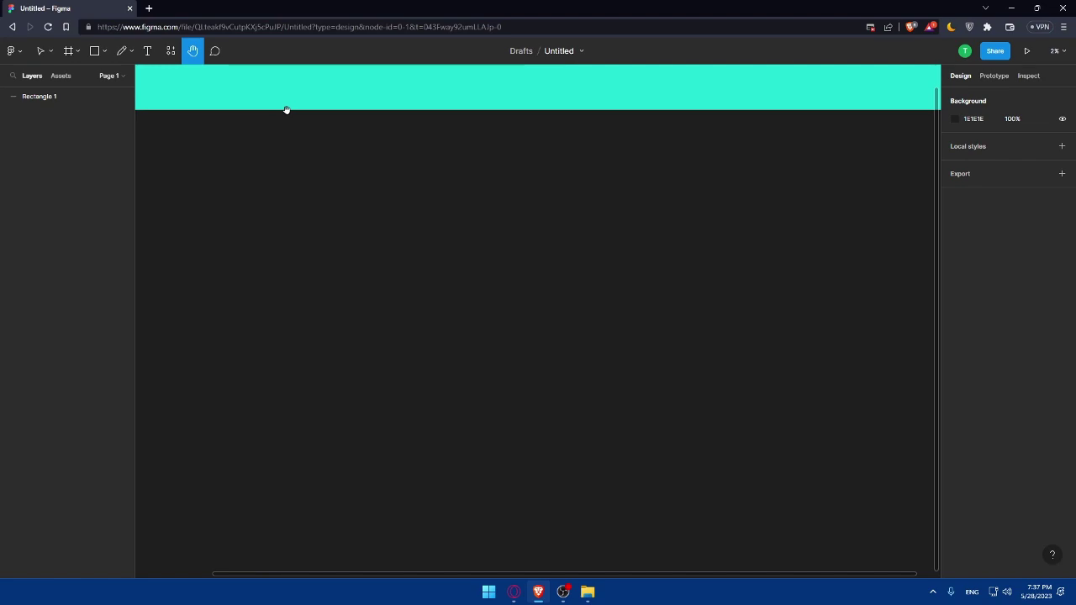
left_click(17, 97)
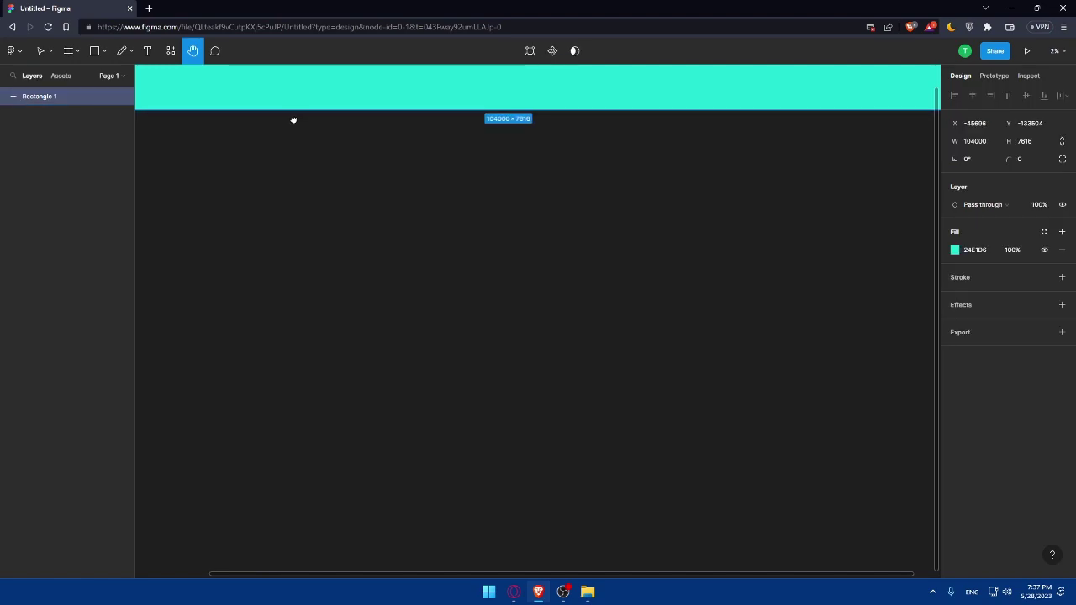
right_click(293, 93)
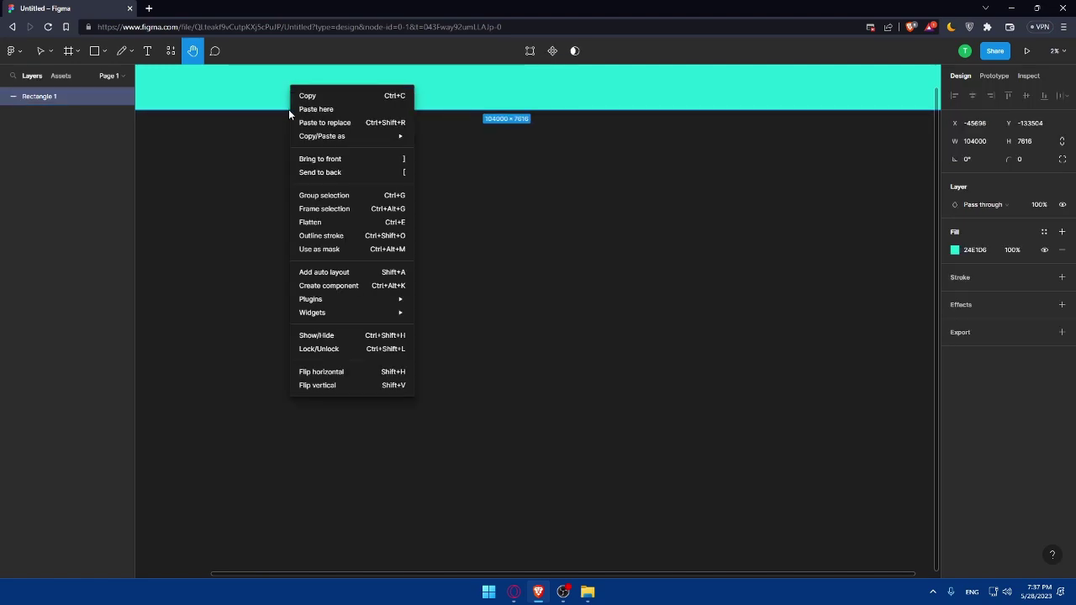
left_click(288, 109)
left_click(40, 51)
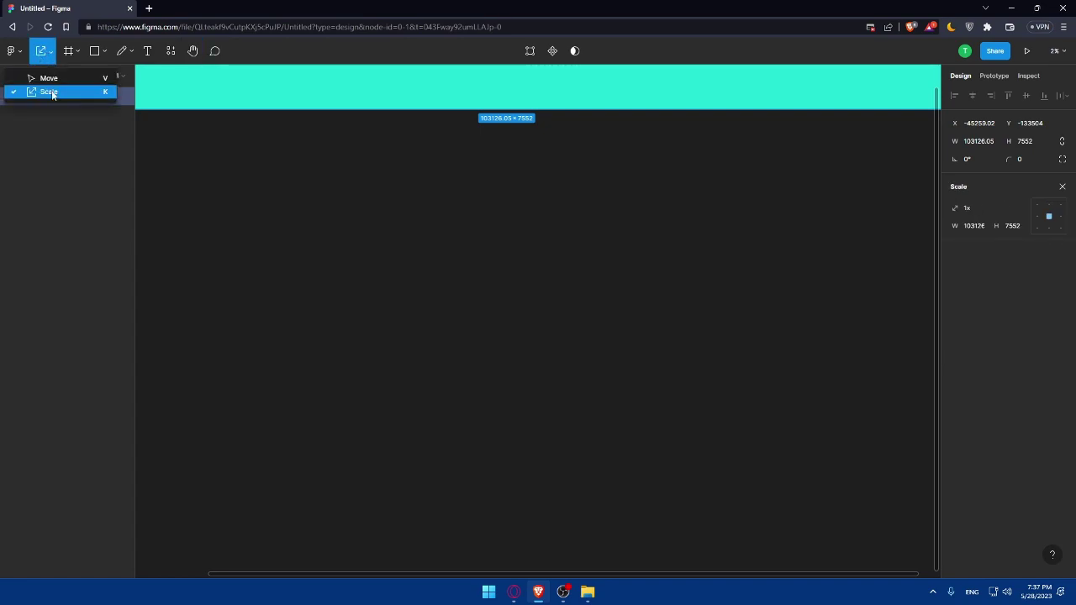
left_click_drag(289, 109, 290, 130)
- Draw a text box of about 9664 × 5312 at the header's left end and enter "Welcome"
left_click(147, 51)
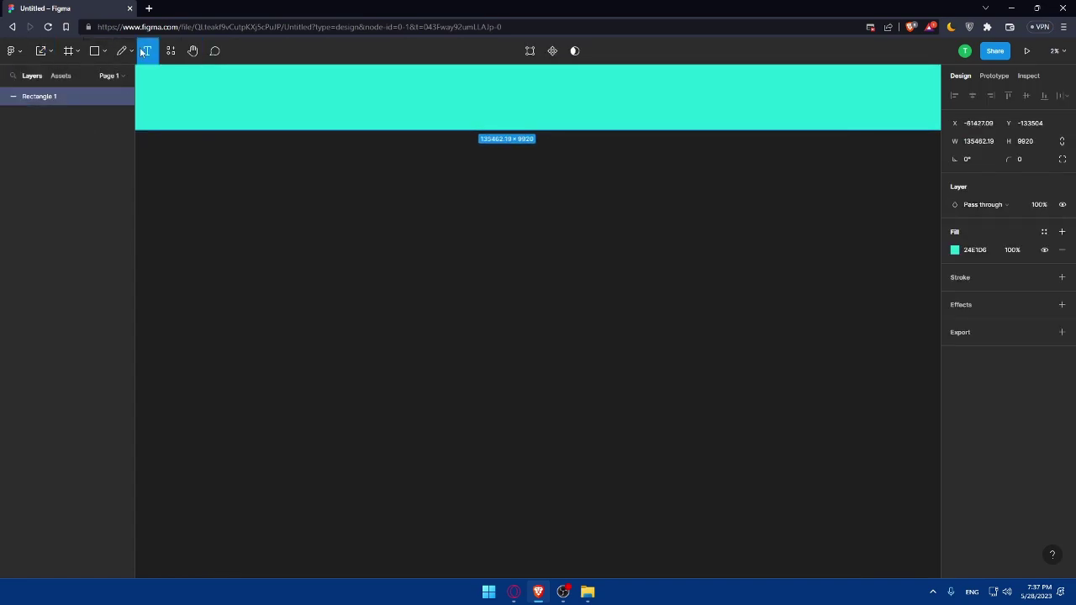
left_click_drag(148, 74, 233, 120)
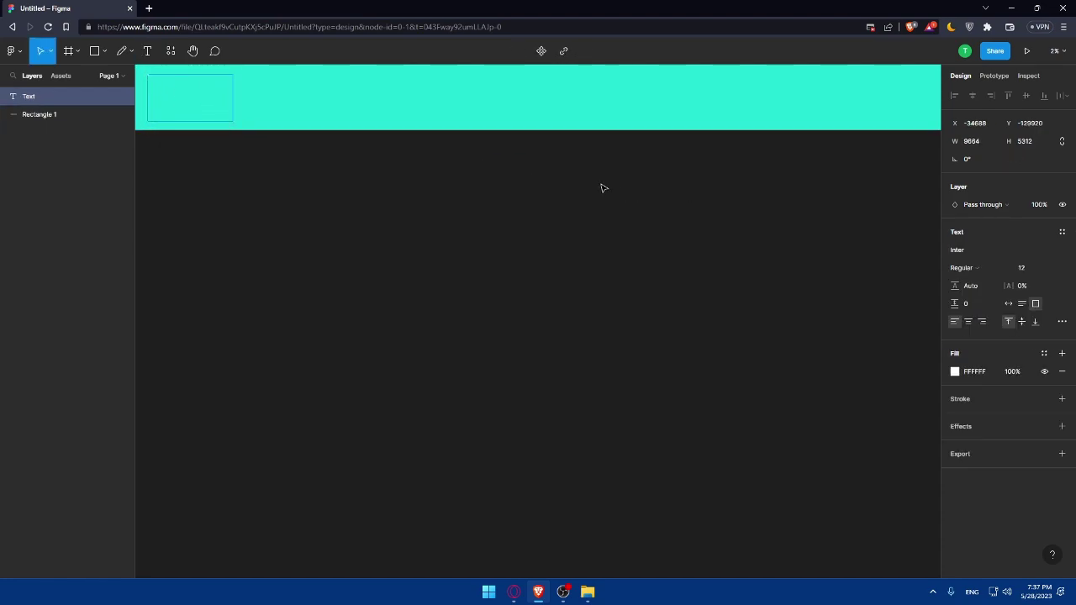
type("uh")
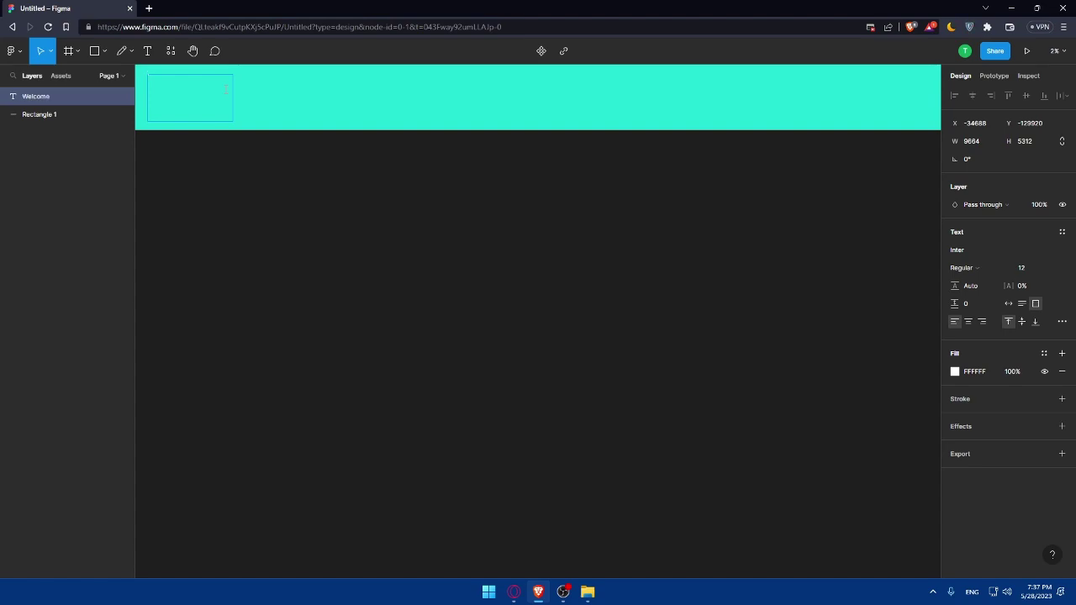
right_click(166, 91)
left_click(165, 89)
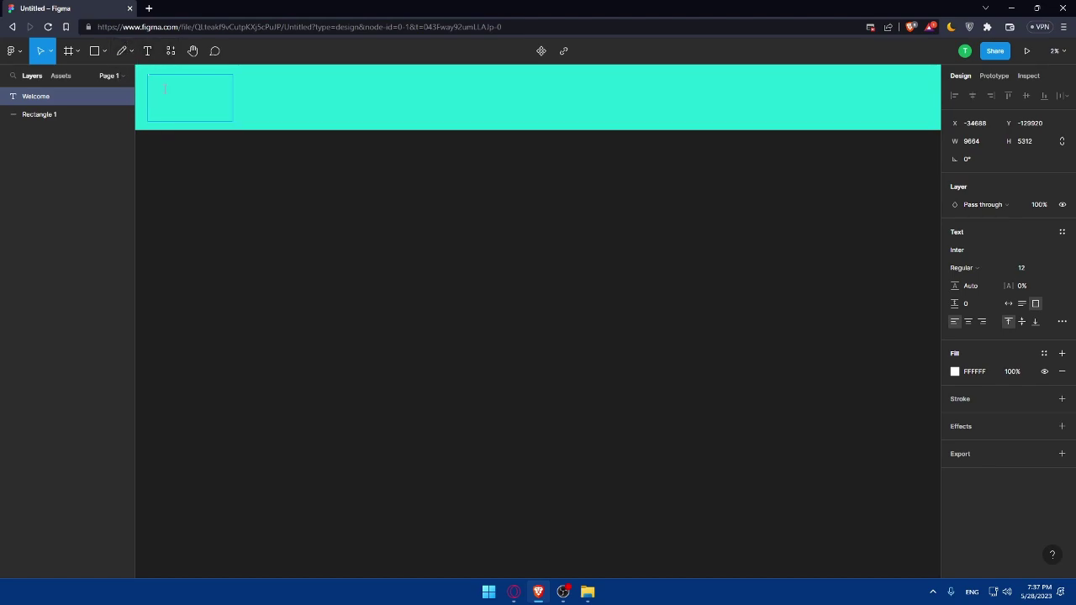
right_click(79, 96)
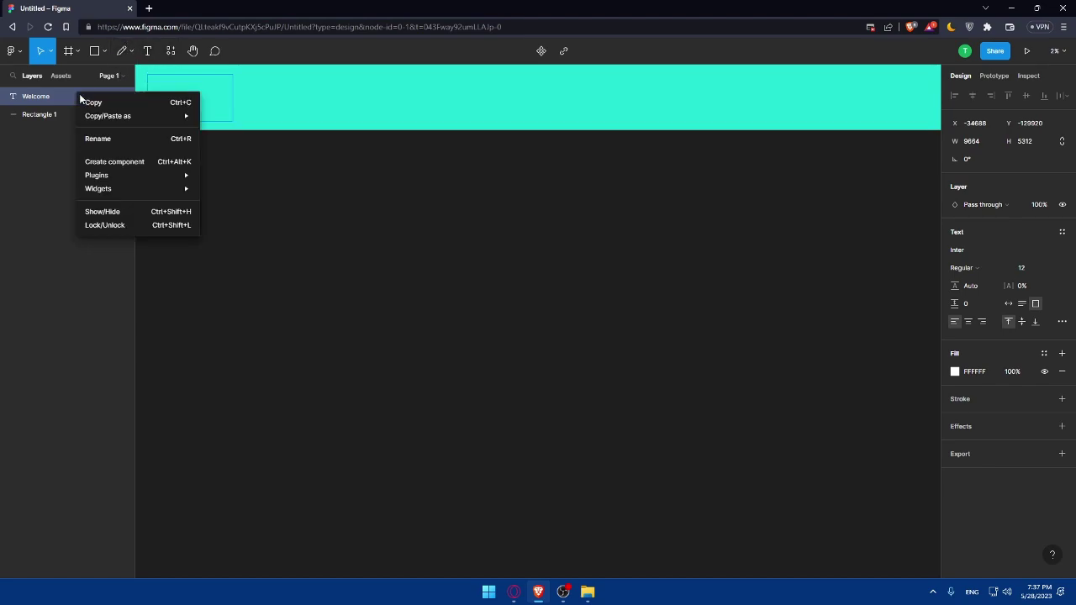
left_click(329, 224)
- Set the Welcome text's fill to near-black, hex 0C0101
left_click(192, 52)
left_click(955, 372)
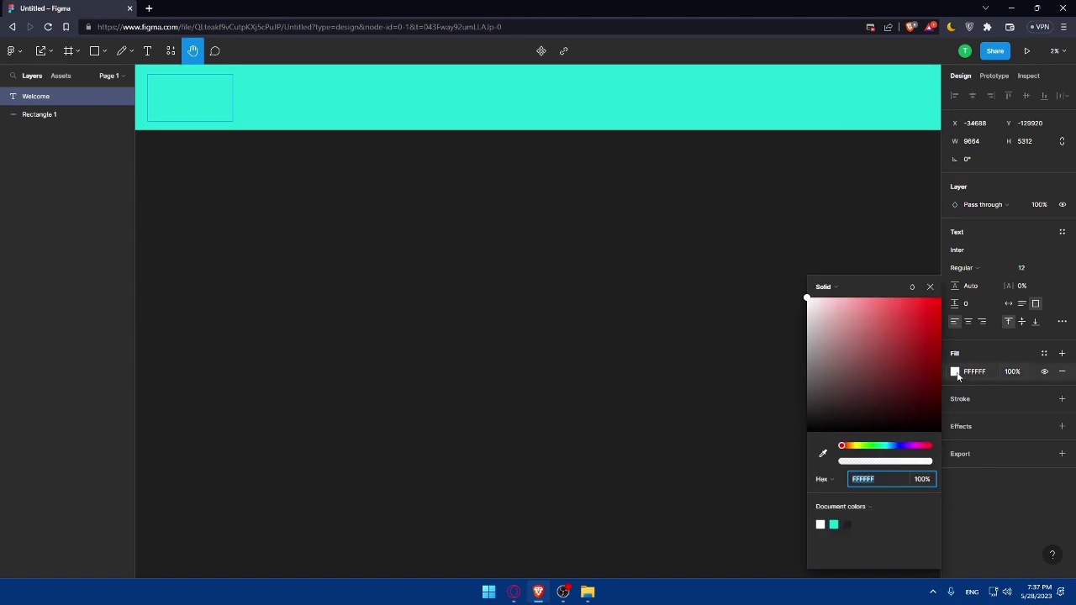
left_click(934, 429)
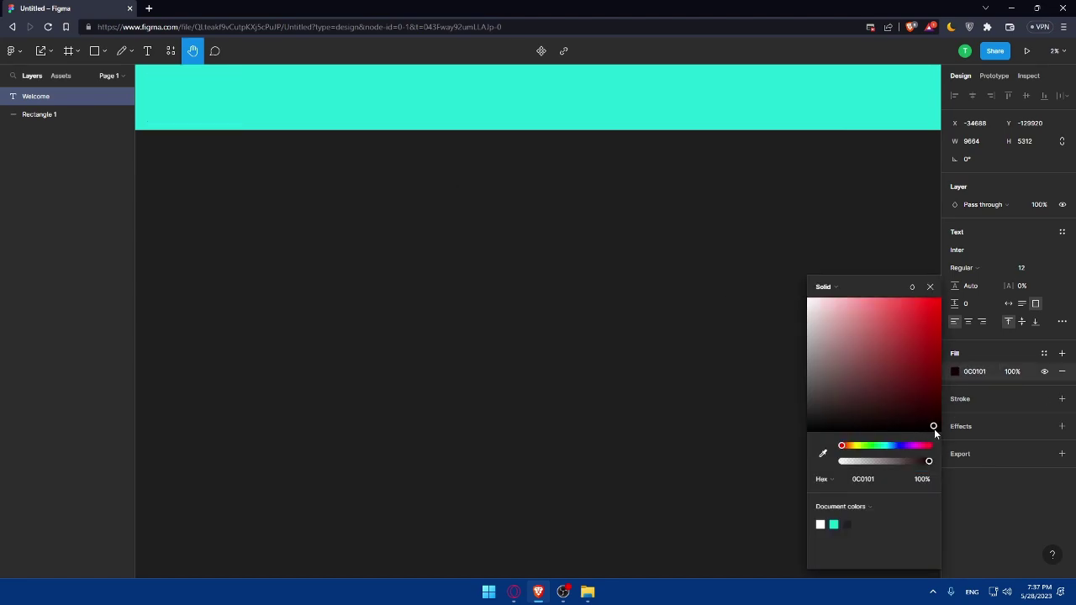
- Try out a stroke and effects on the Welcome text, and remove its fill
left_click(977, 399)
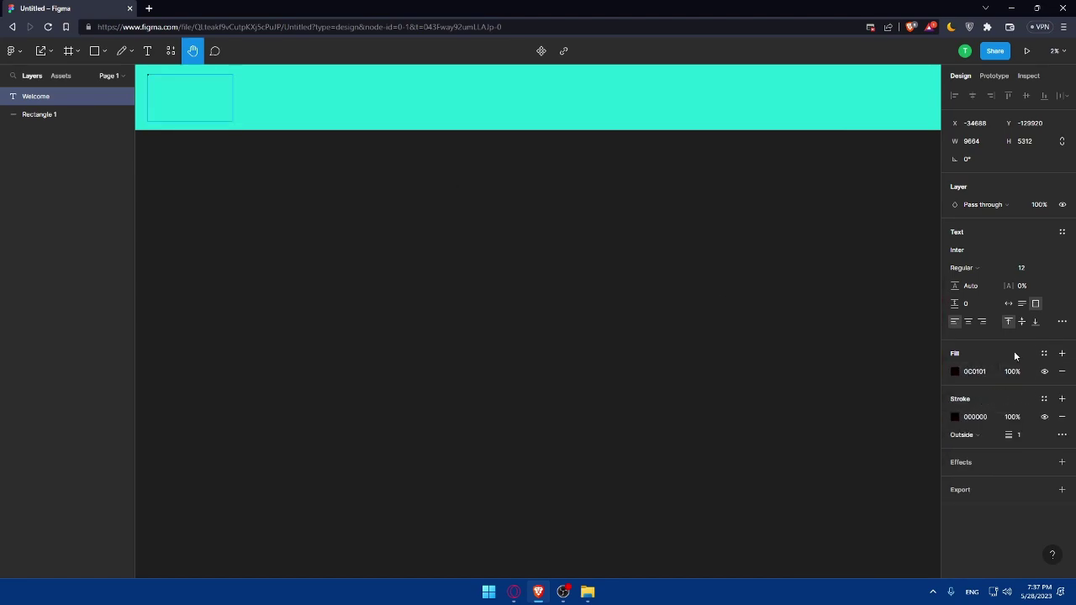
left_click(1062, 418)
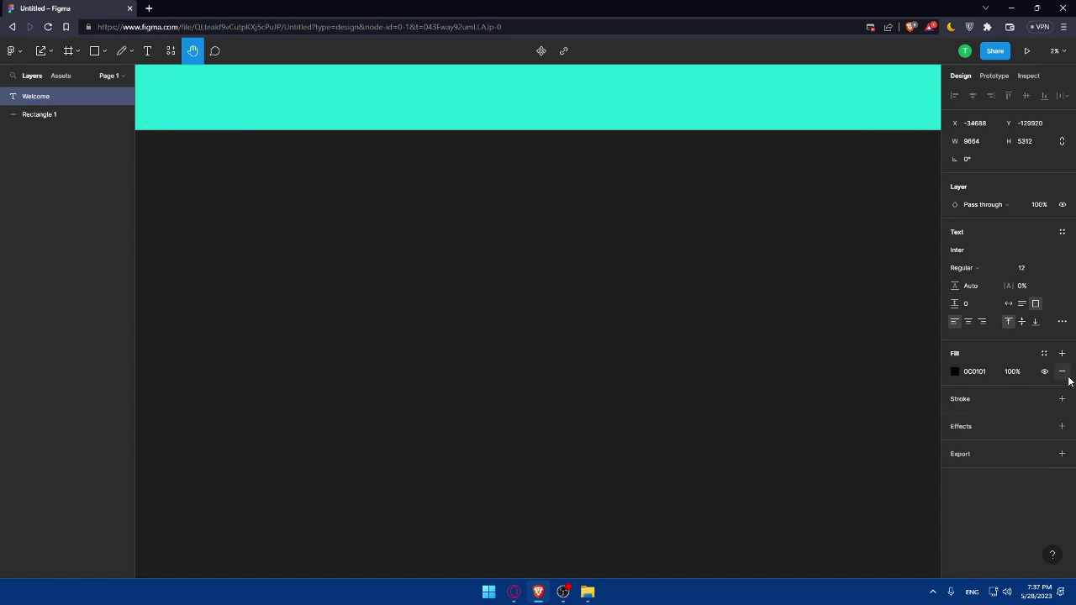
left_click(1062, 371)
left_click(1044, 408)
left_click(1061, 407)
left_click(1061, 407)
left_click(1062, 408)
left_click(1062, 426)
left_click(1062, 426)
left_click(1061, 426)
left_click(1062, 436)
left_click(1043, 435)
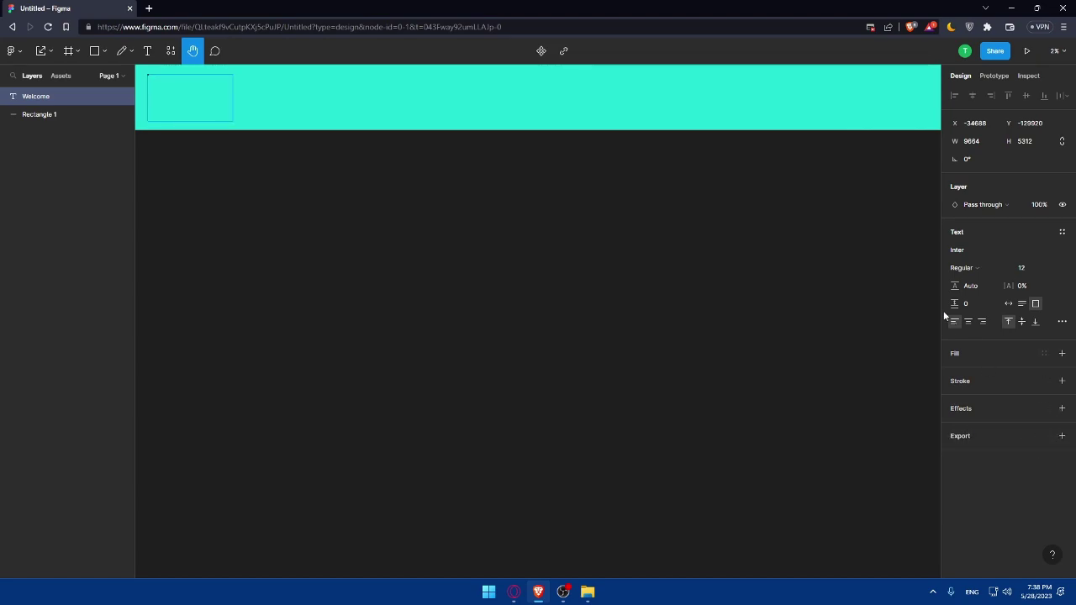
- Undo the text entry and the large text box drawn over the header
key("ctrl+z")
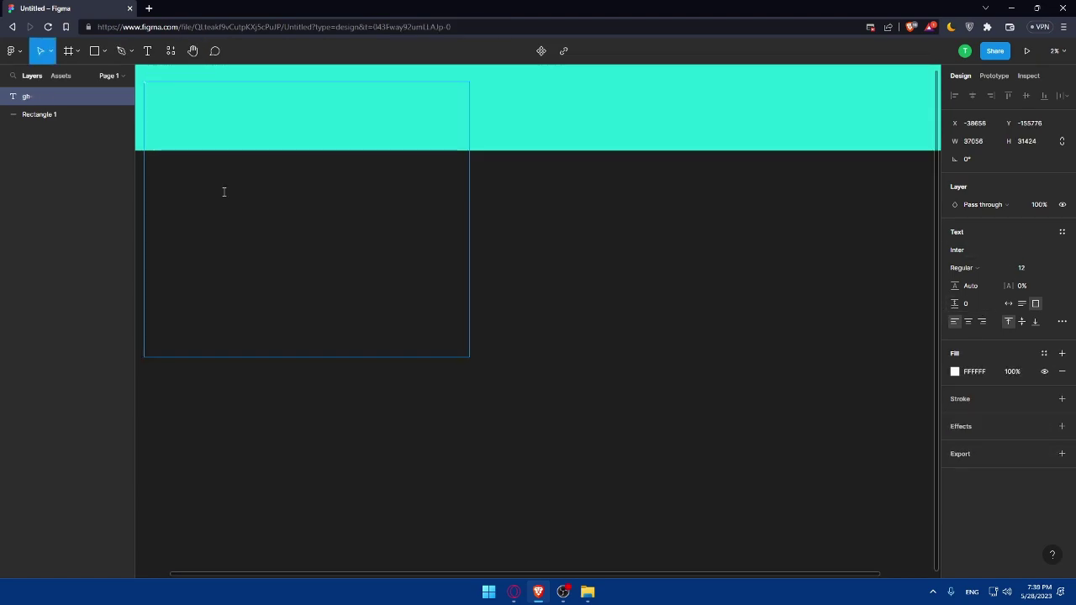
key("ctrl+z")
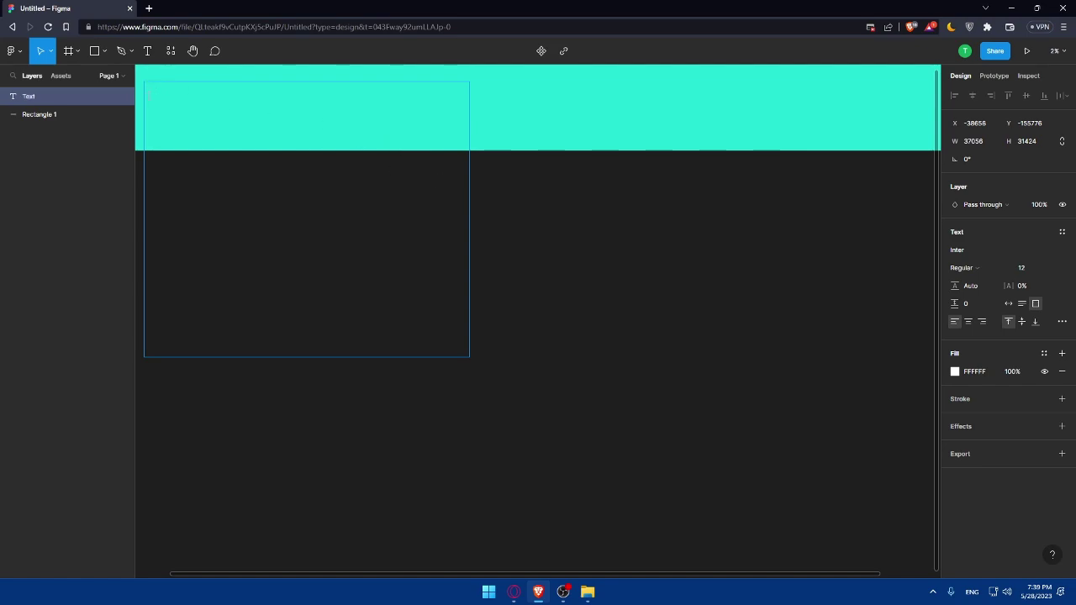
key("ctrl+shift+z")
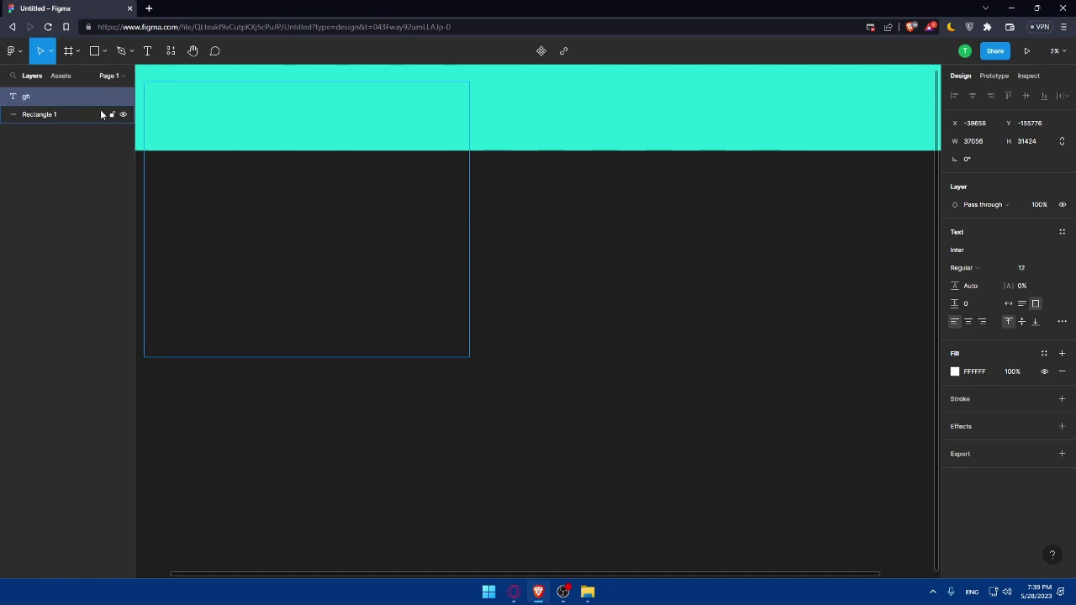
key("ctrl+z")
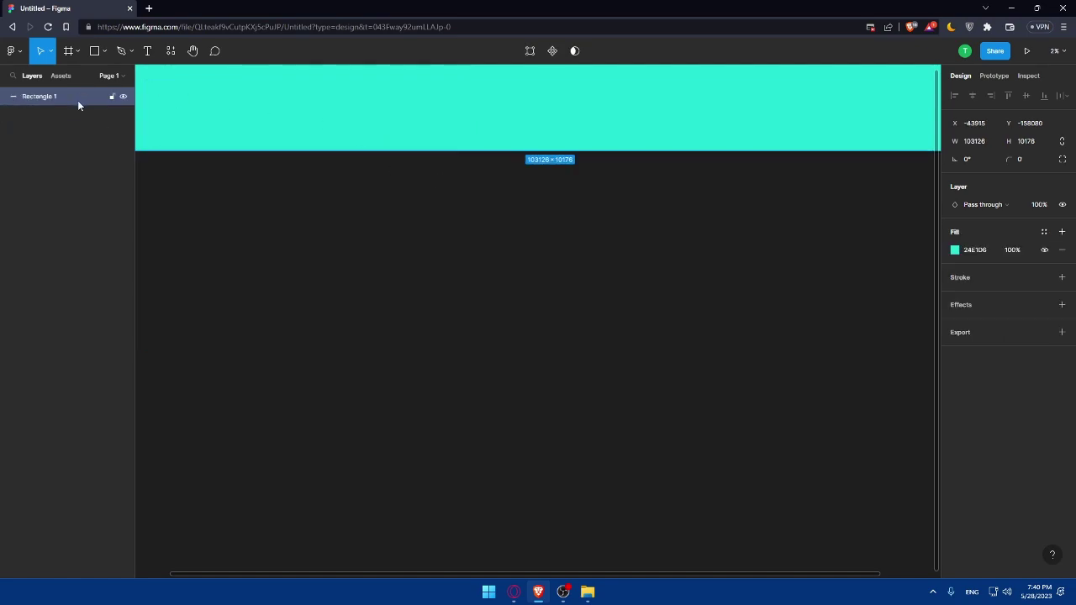
- Draw a first freehand stroke near the header's left end with the Pencil tool
left_click(125, 53)
left_click(131, 51)
left_click(123, 78)
left_click(131, 51)
left_click(120, 92)
mouse_move(161, 82)
left_mouse_down()
mouse_move(173, 96)
mouse_move(164, 103)
left_mouse_up()
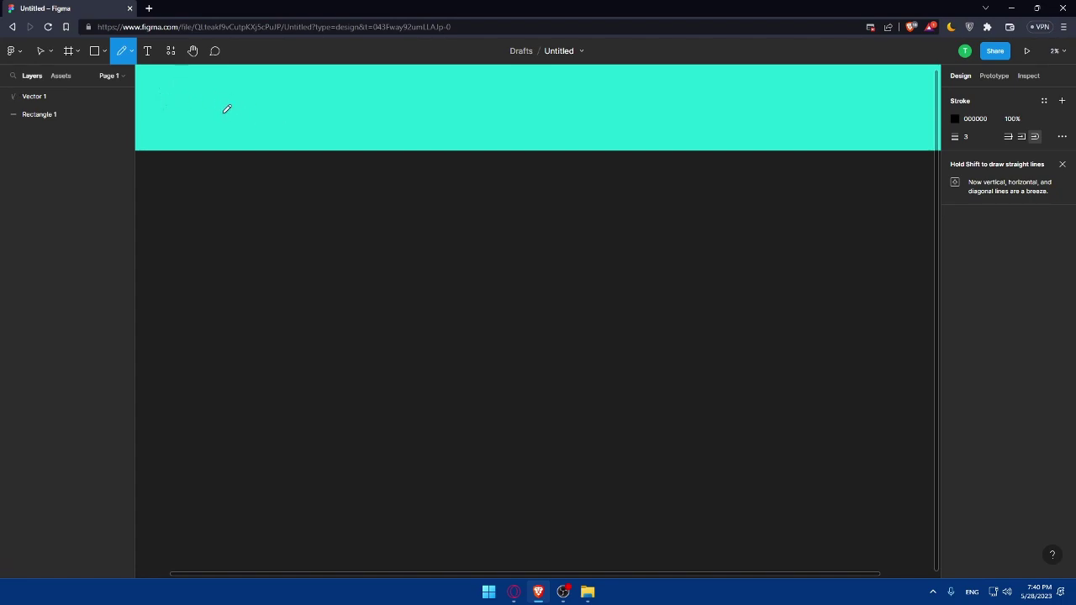
- Set the pencil's stroke colour to 0F0000 and hand-draw the remaining letters of WELCOME across the header
left_click(955, 121)
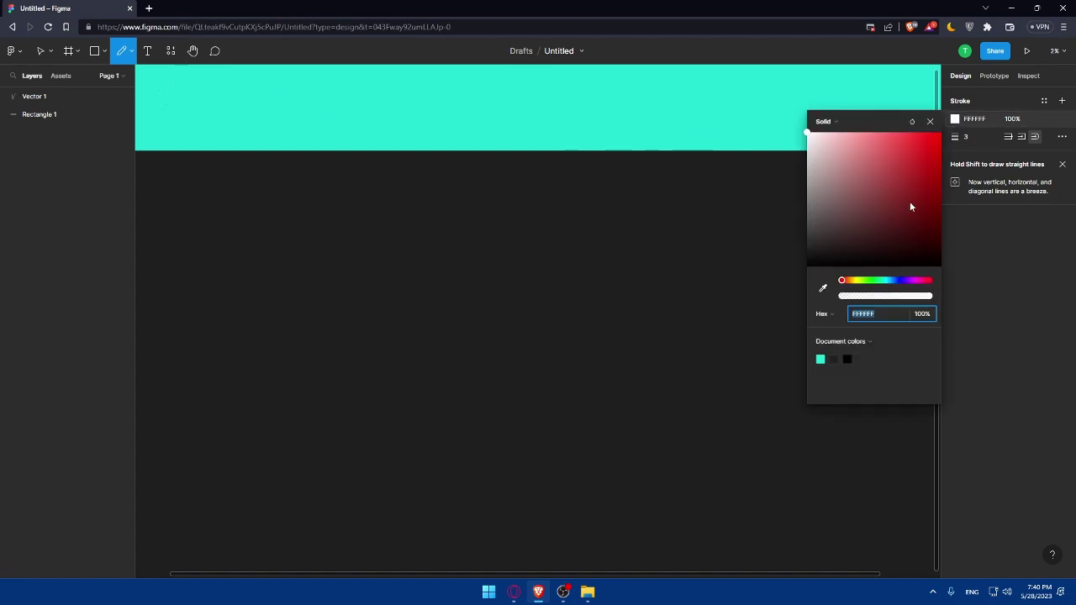
left_click(936, 259)
left_click_drag(171, 84, 217, 88)
mouse_move(202, 92)
left_mouse_down()
mouse_move(207, 103)
mouse_move(233, 92)
mouse_move(277, 104)
mouse_move(298, 75)
mouse_move(339, 122)
left_mouse_up()
mouse_move(324, 84)
left_mouse_down()
mouse_move(318, 75)
mouse_move(351, 72)
left_mouse_up()
left_click_drag(363, 65, 511, 64)
left_click_drag(378, 92, 395, 101)
left_click_drag(416, 102, 437, 110)
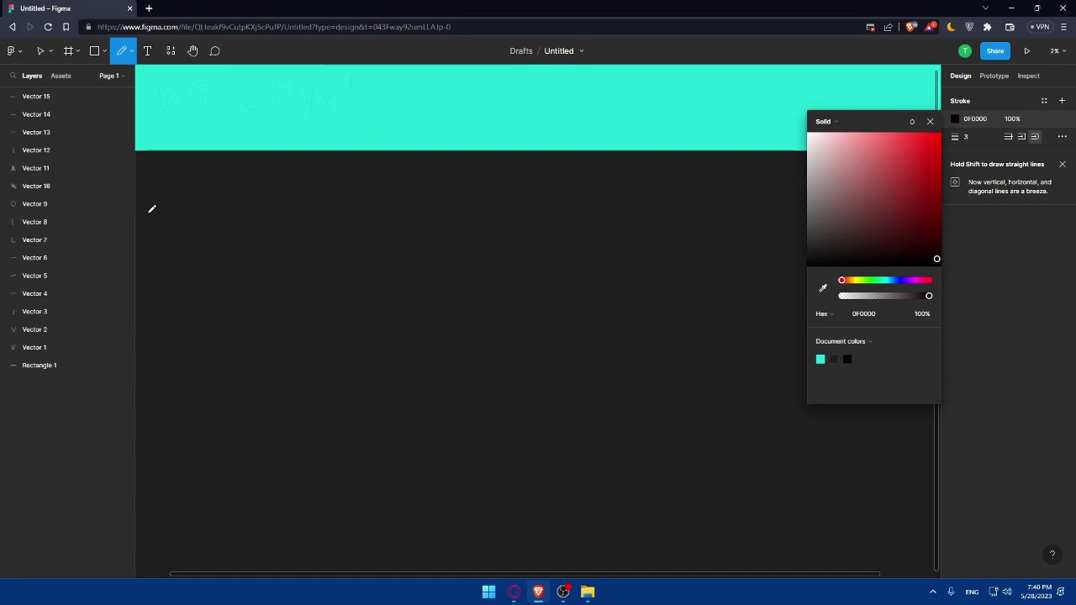
- Set the stroke colour of the hand-drawn letter M to 090101
left_click(59, 190)
left_click(954, 277)
left_click_drag(820, 424, 932, 424)
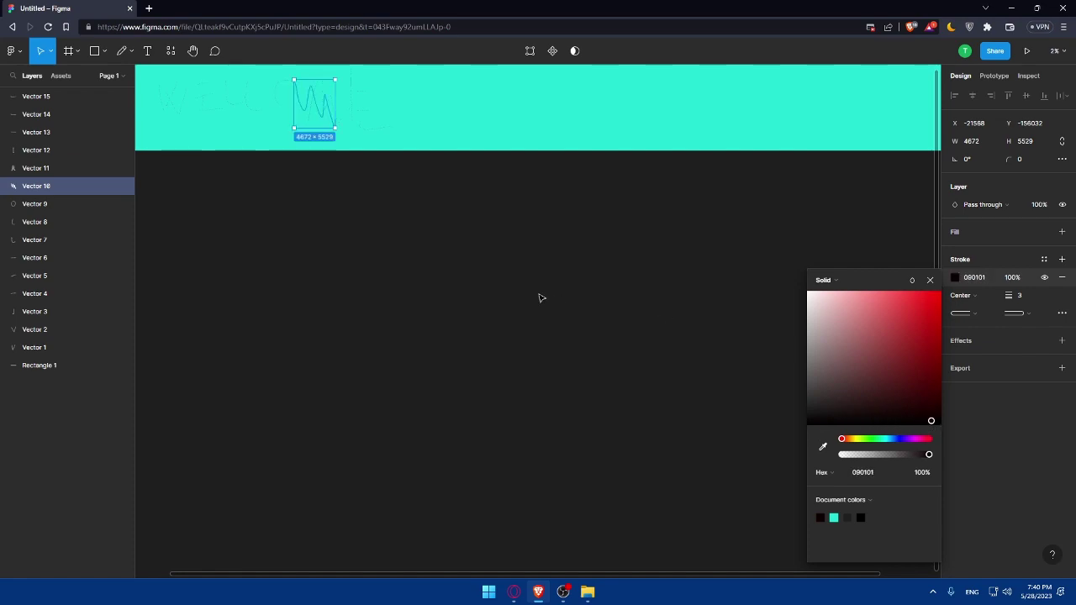
- Delete all the hand-drawn WELCOME strokes, keeping only the header rectangle
left_click(61, 98)
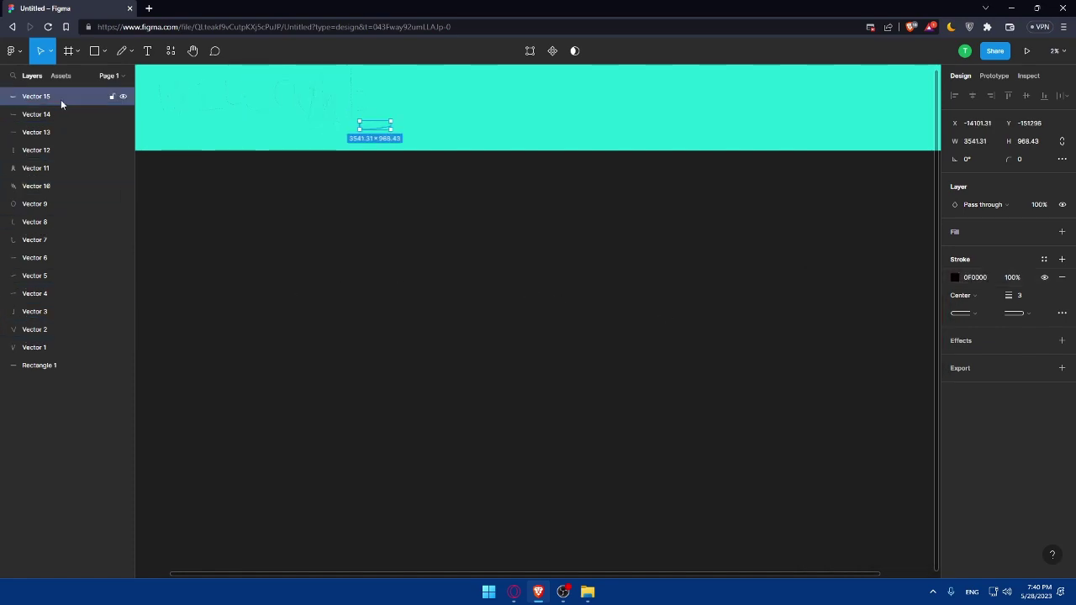
left_click(72, 340, "shift")
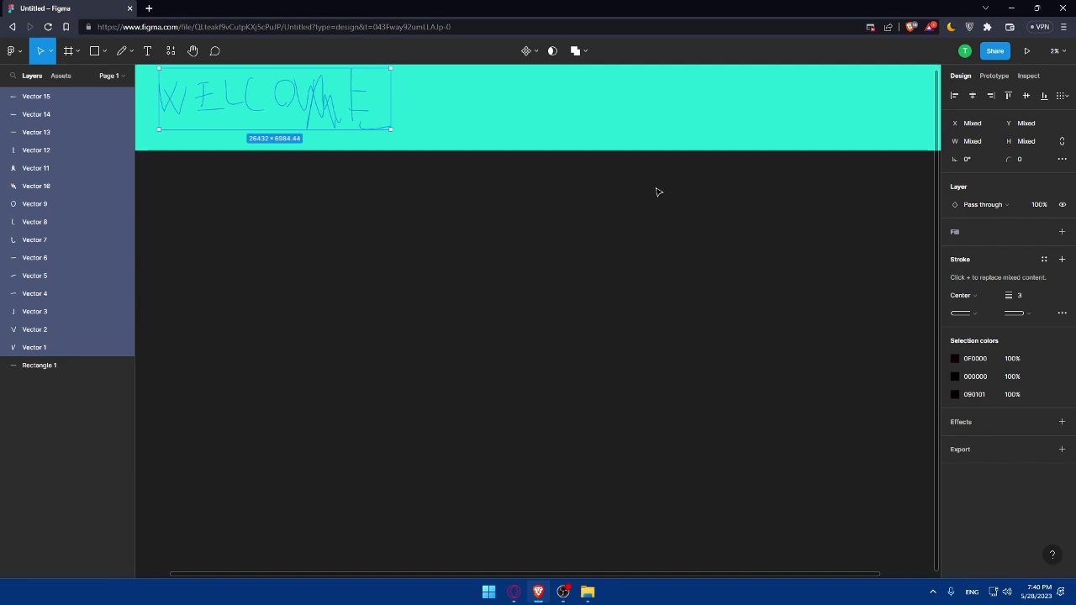
left_click(369, 126)
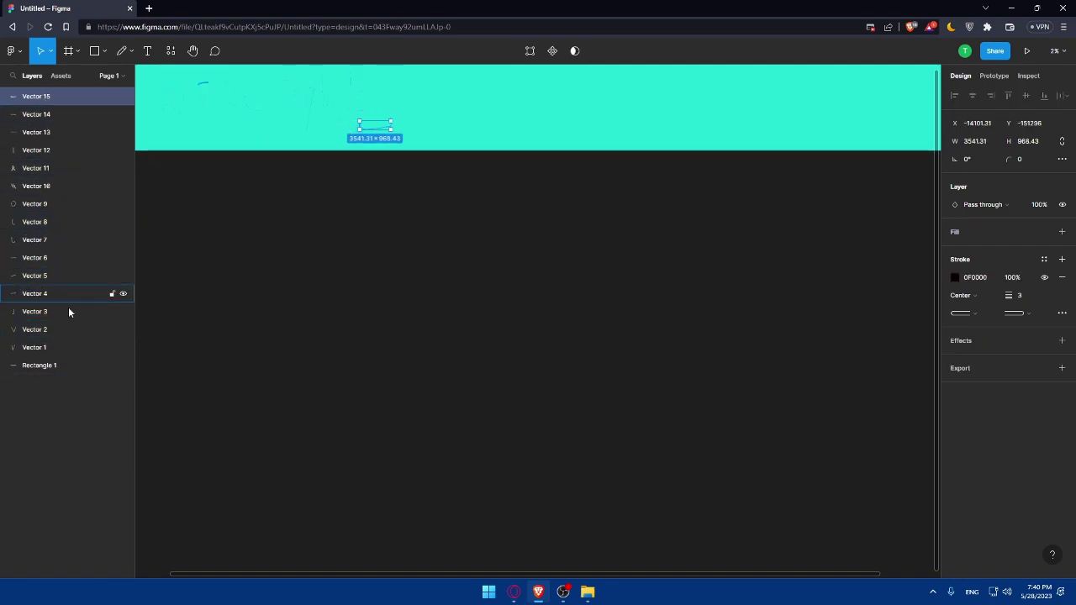
left_click(65, 347, "shift")
key("Delete")
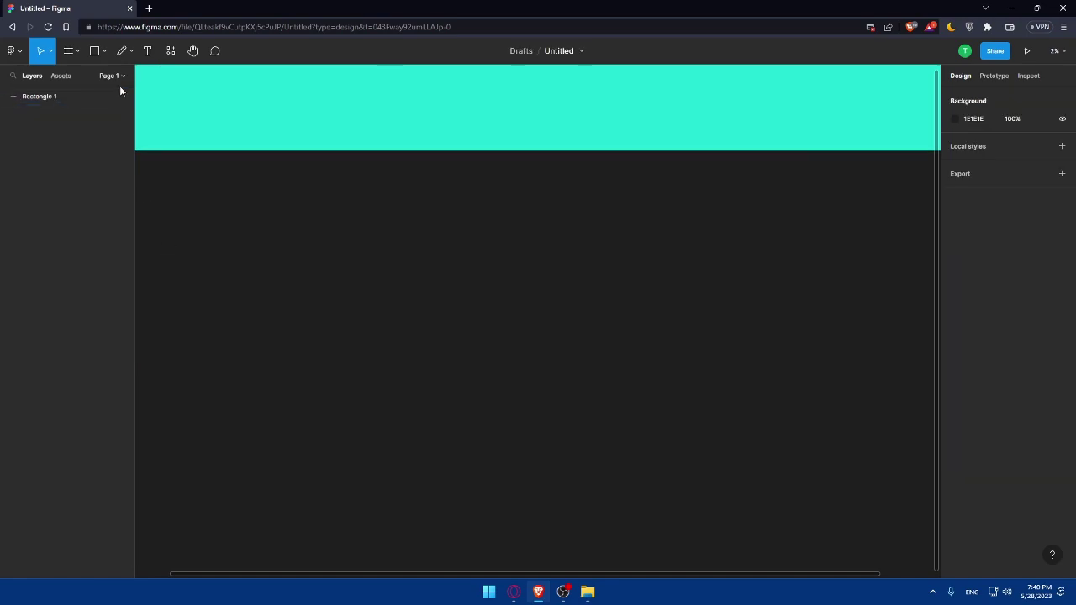
left_click(104, 51)
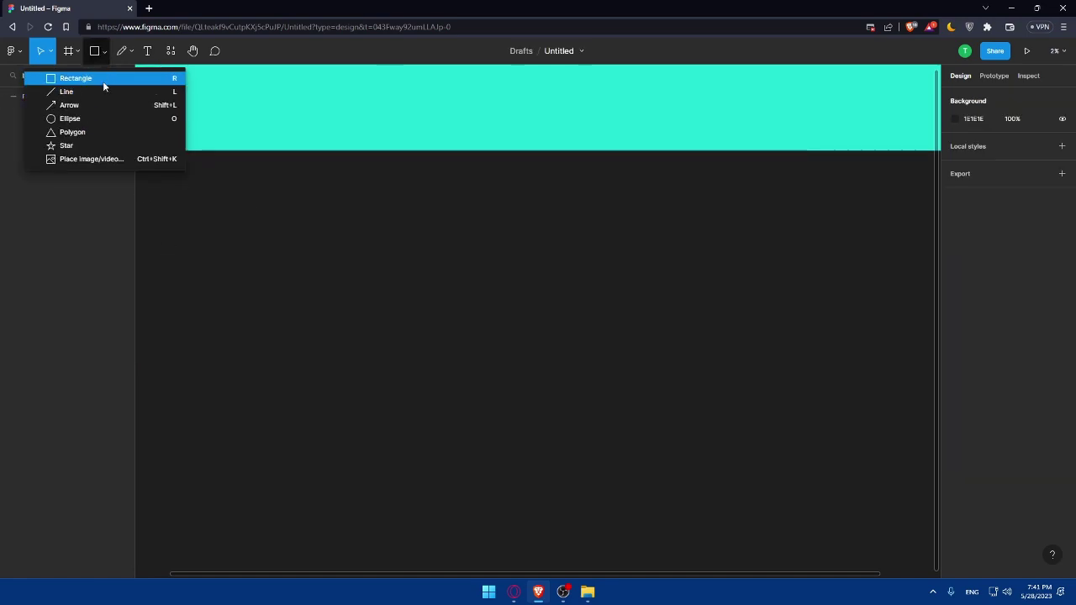
left_click(99, 77)
left_click_drag(138, 151, 34, 222)
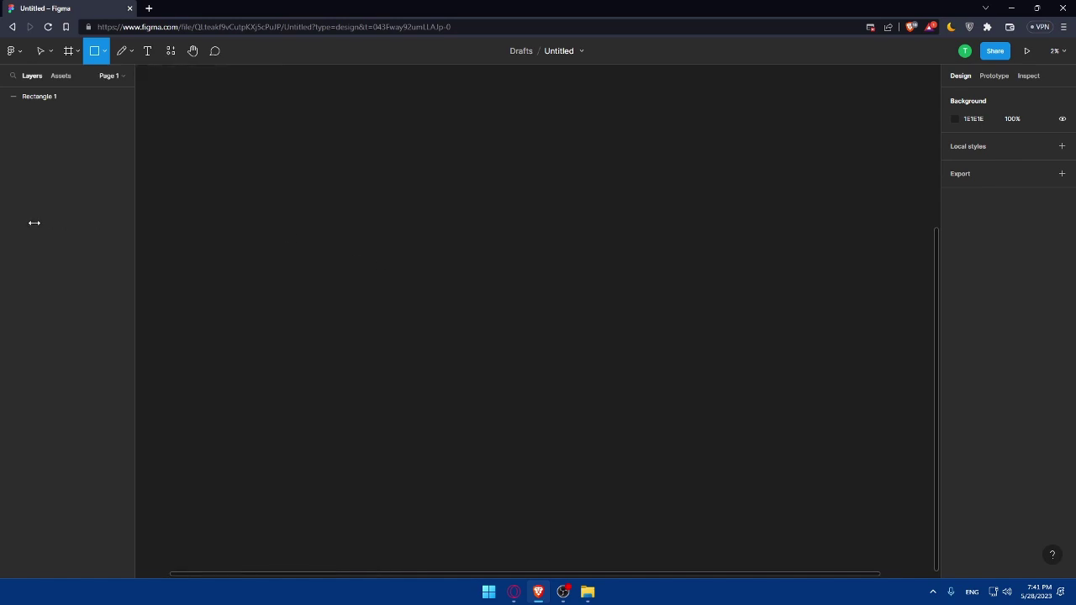
left_click(434, 209)
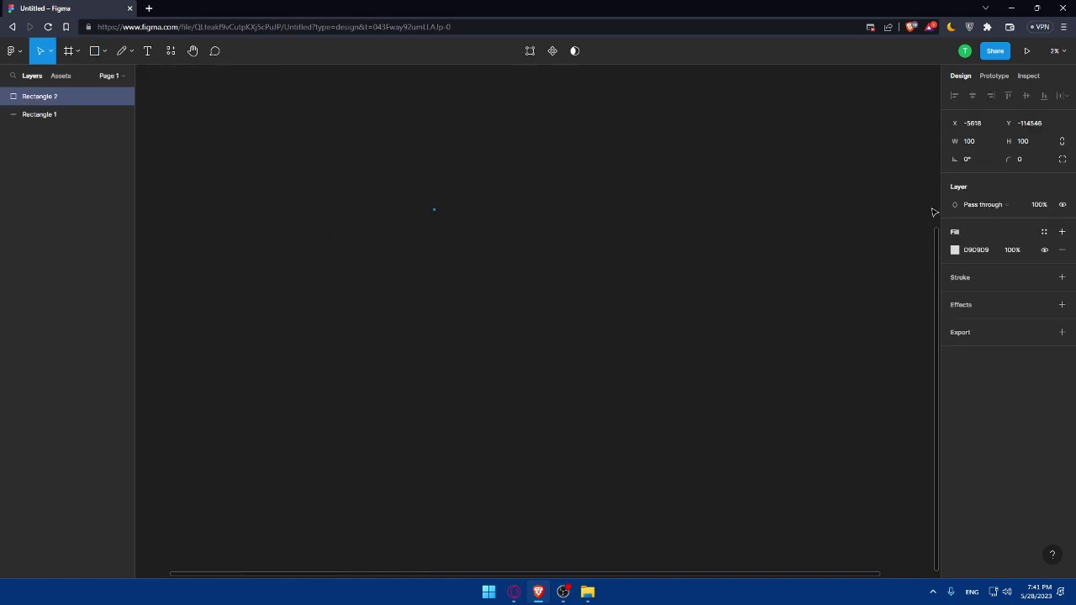
key("Delete")
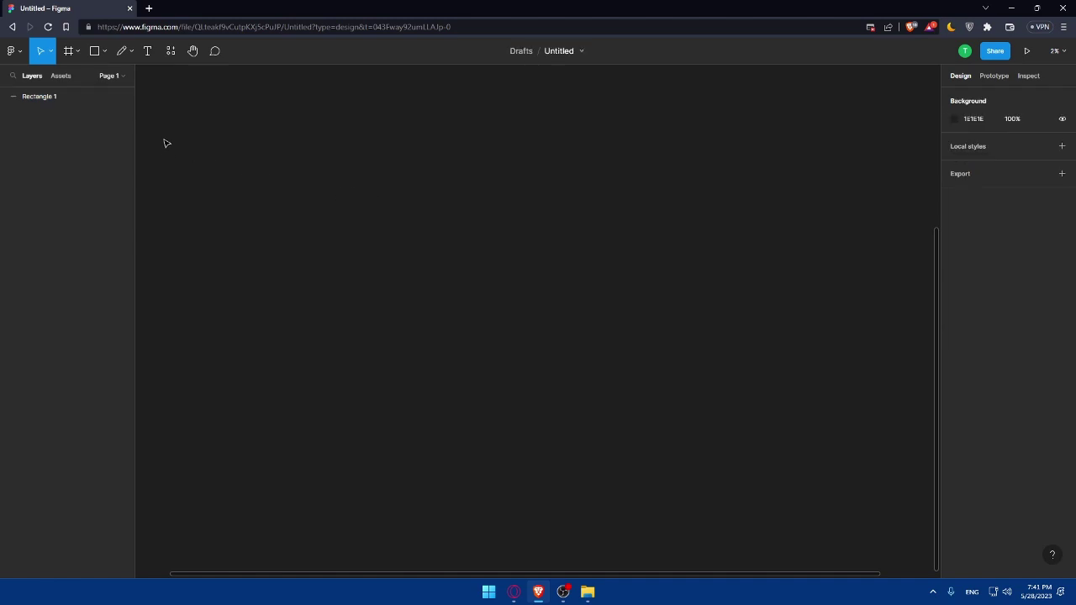
left_click(193, 50)
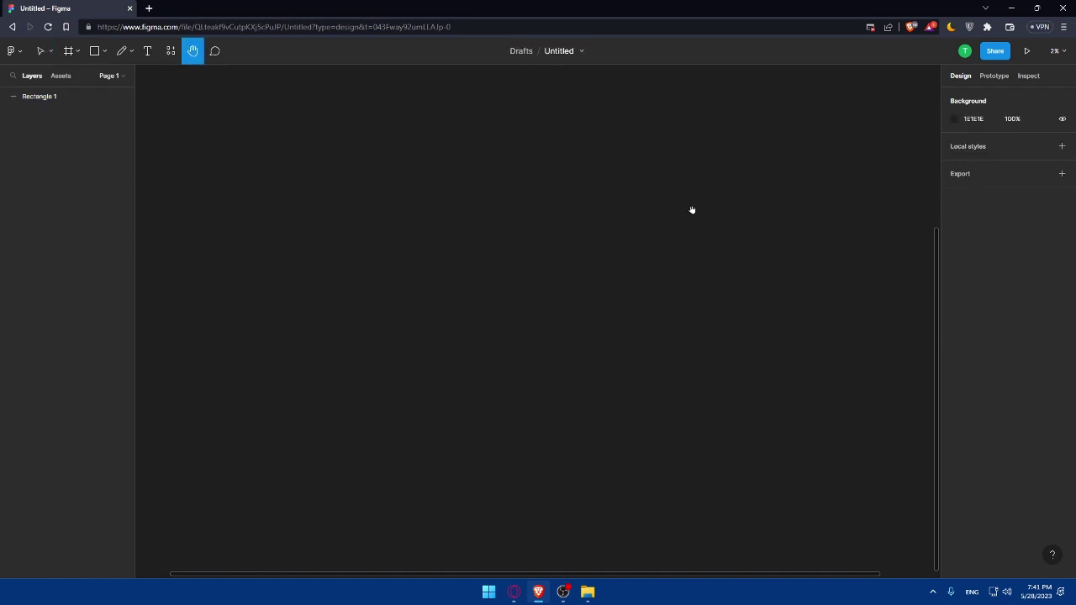
left_click(48, 96)
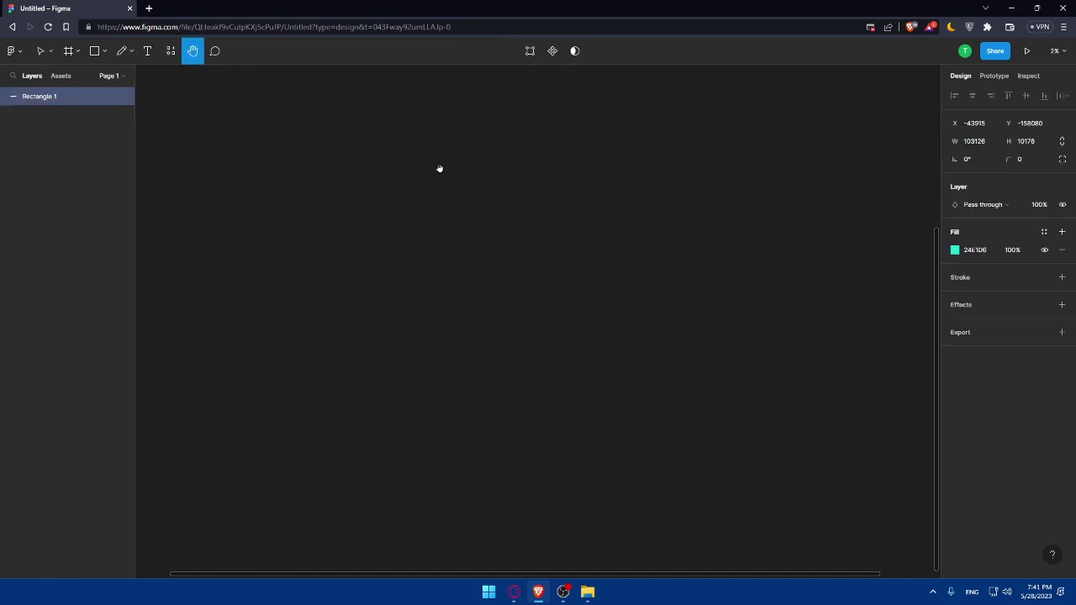
key("Escape")
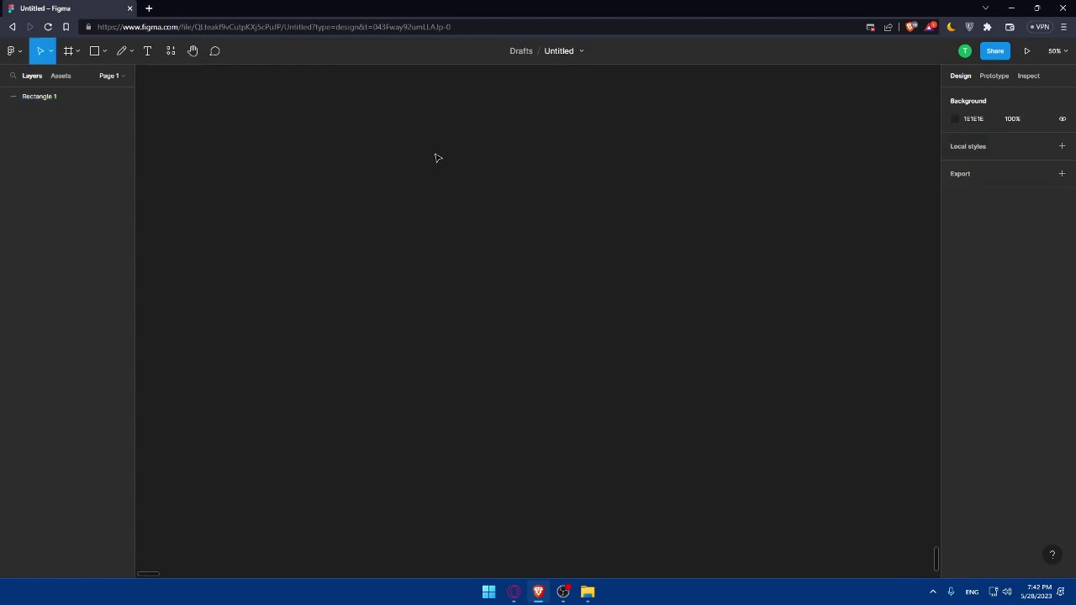
- Draw a new header rectangle about 1809 by 143 px across the top of the visible canvas at 100% zoom
left_click(1056, 52)
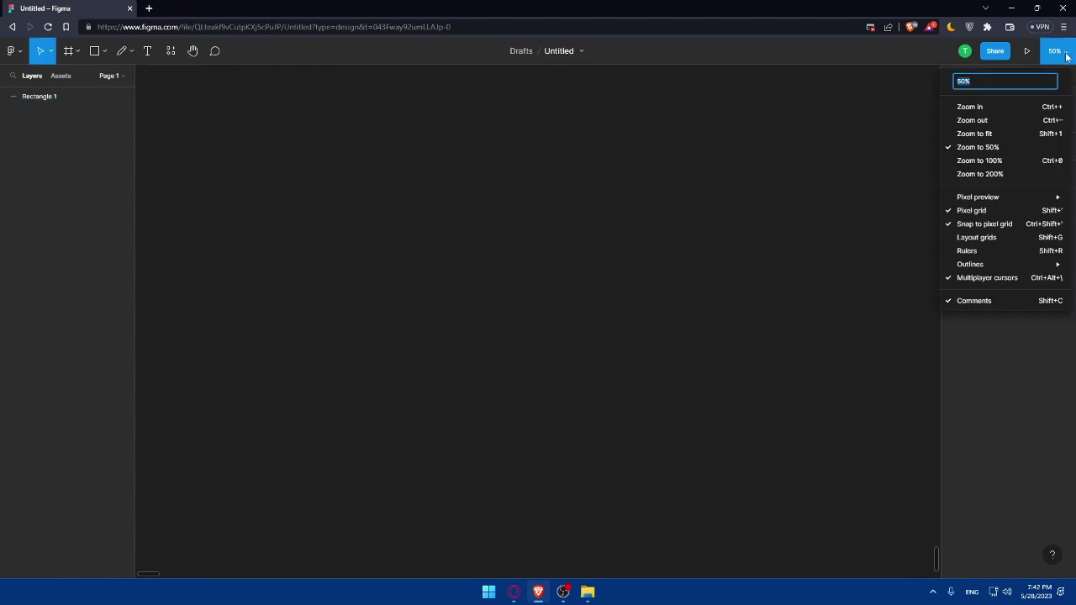
left_click(979, 161)
left_click(94, 51)
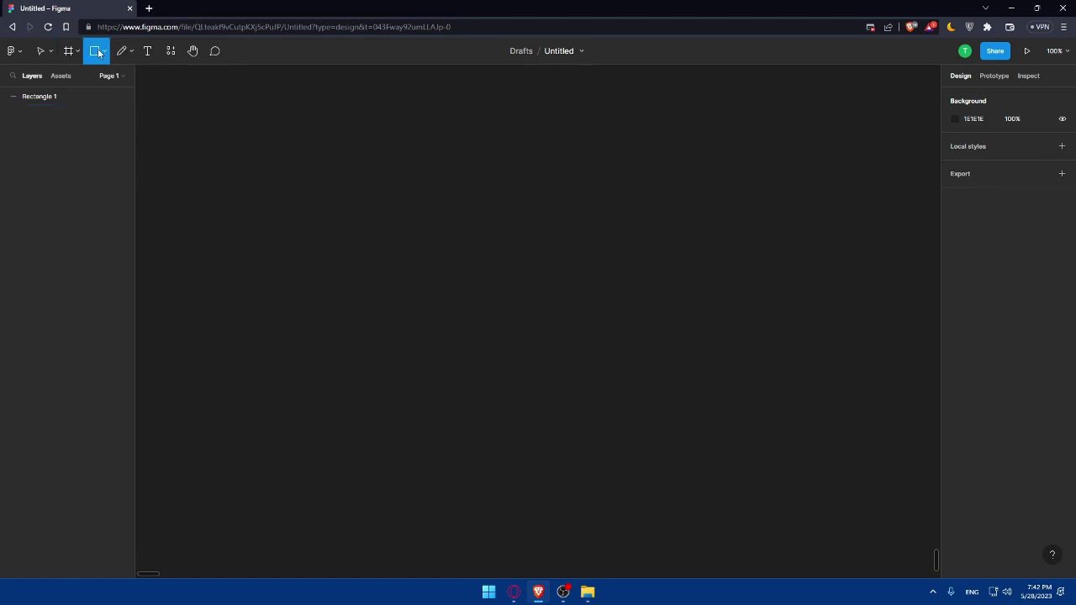
left_click(104, 51)
left_click(134, 78)
left_click_drag(139, 67, 941, 148)
left_click_drag(623, 121, 607, 110)
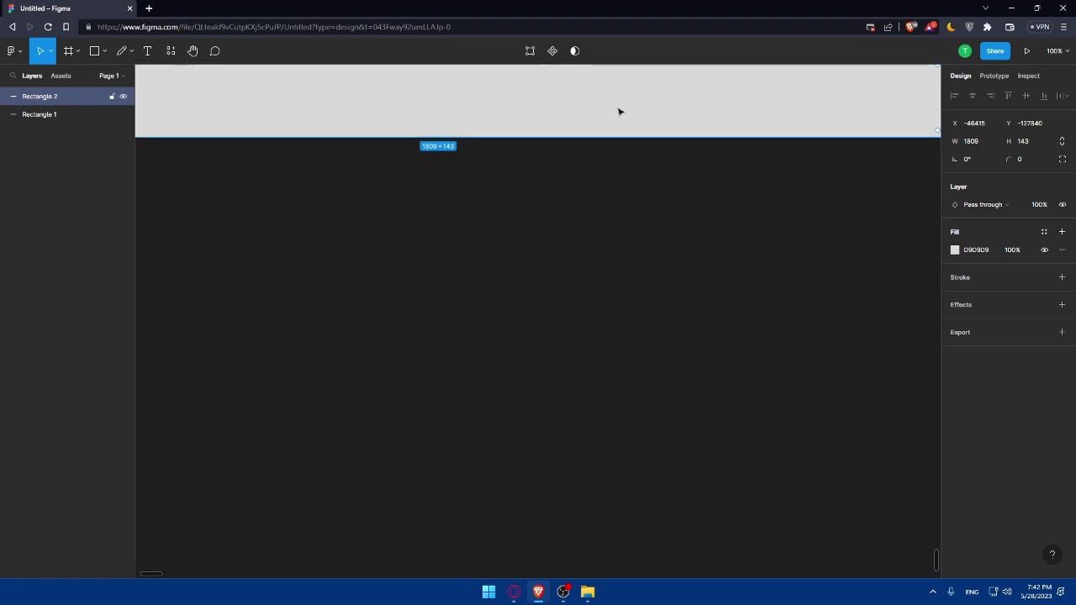
- Change the new header rectangle's fill from grey to a bright violet
left_click(955, 250)
left_click(918, 334)
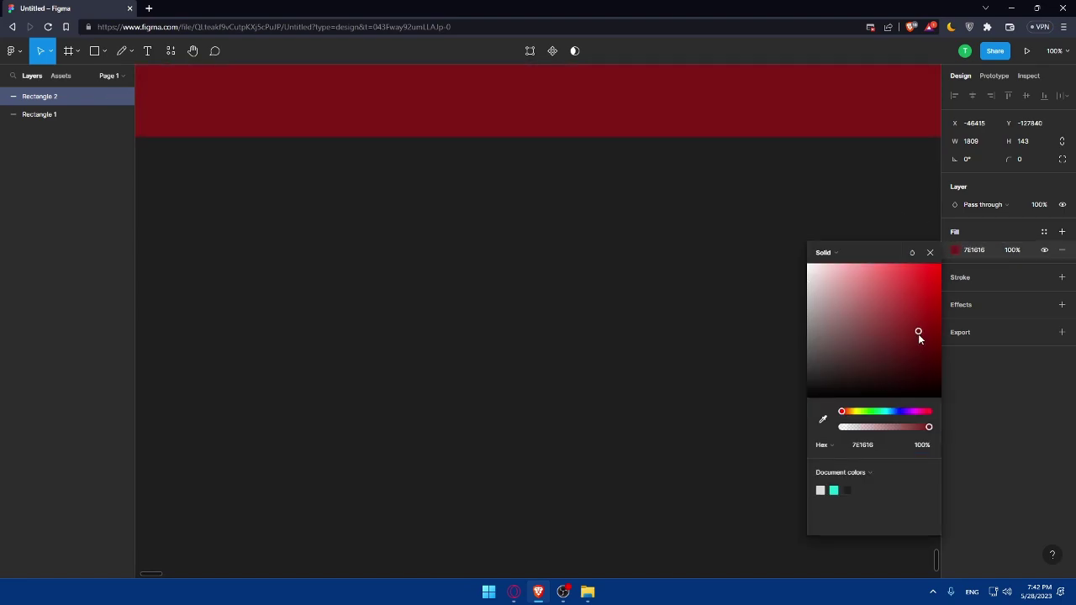
left_click(904, 411)
left_click(923, 316)
left_click(922, 282)
left_click(912, 275)
left_click(734, 401)
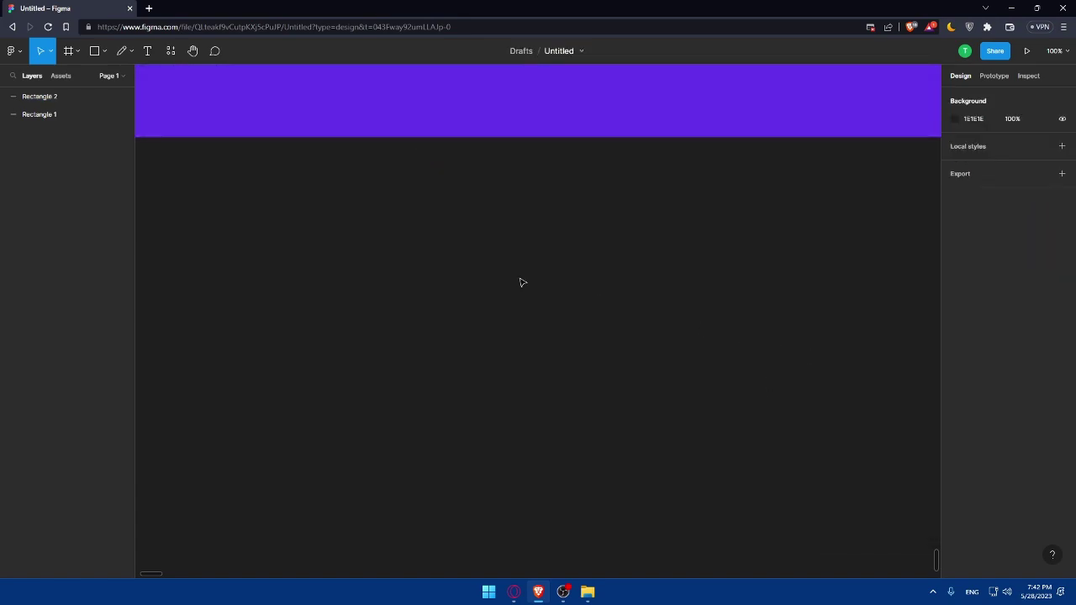
- Add a "Welcome" text box about 136 by 65 px on the violet header and set its font size to 16
left_click(147, 50)
left_click_drag(145, 79, 222, 115)
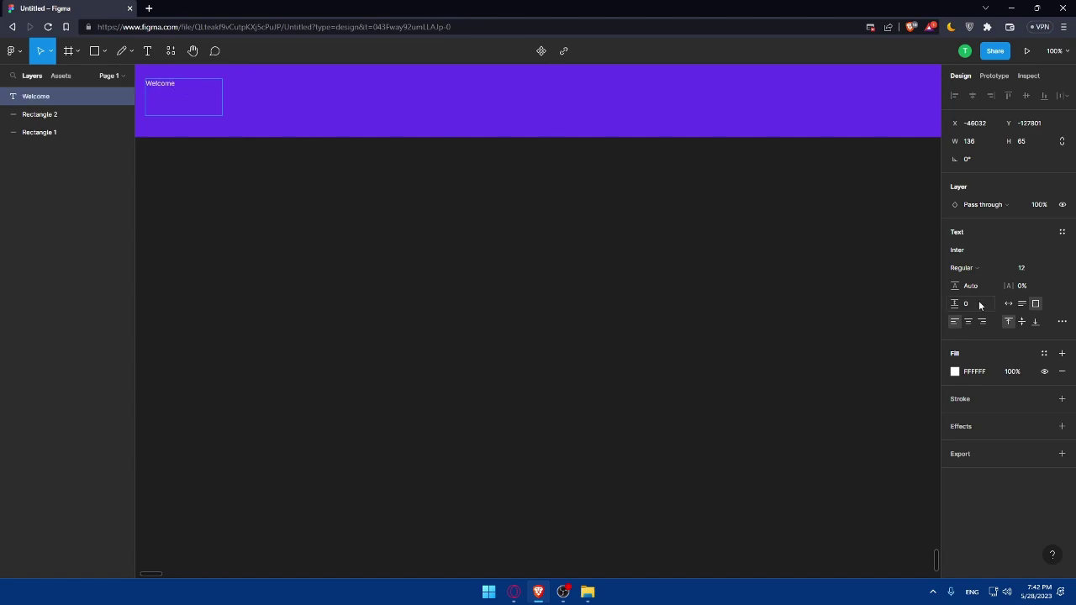
left_click(1037, 269)
left_click(1043, 407)
left_click_drag(154, 84, 213, 84)
left_click(1042, 268)
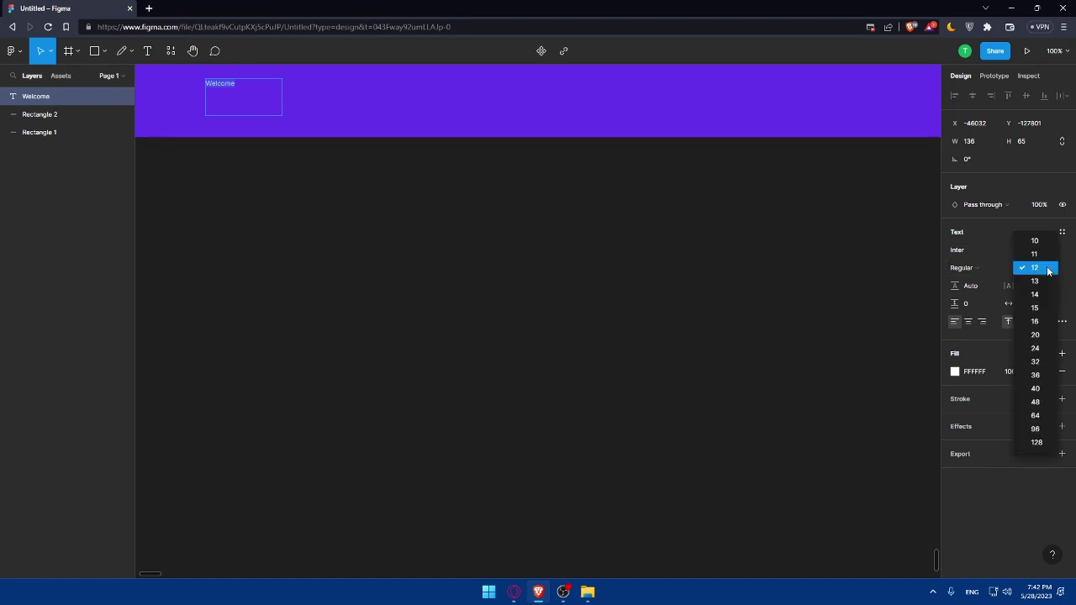
left_click(1039, 361)
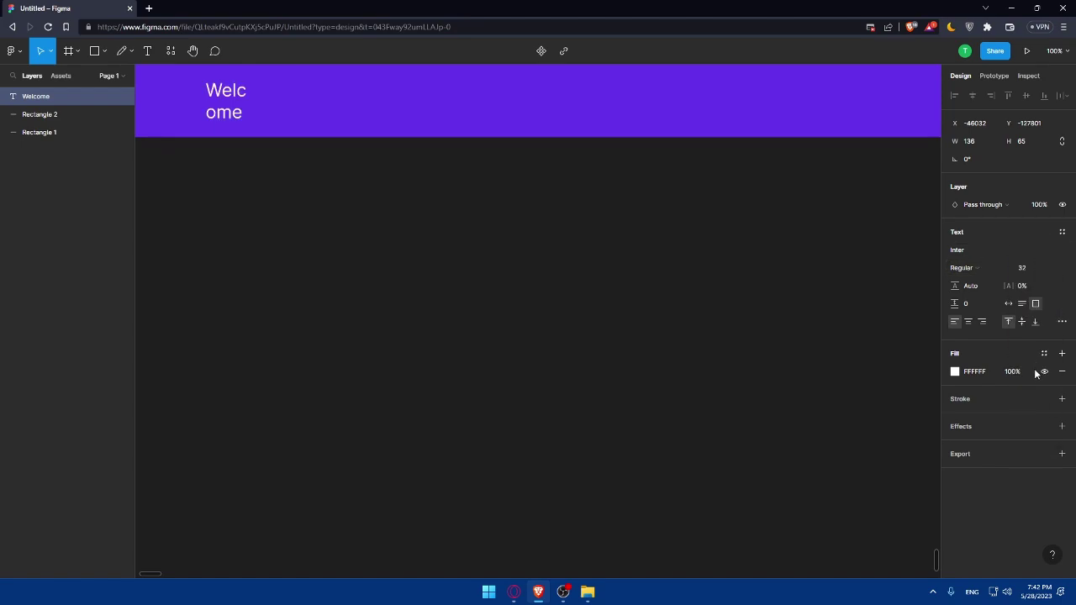
left_click(1045, 269)
left_click(1034, 228)
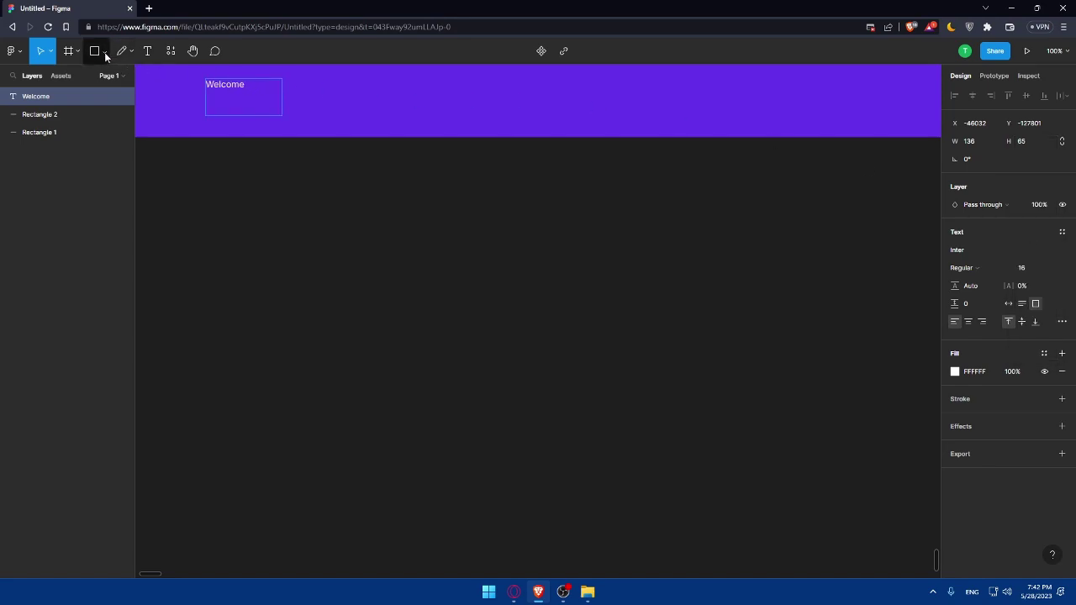
- Move the Welcome text up and to the left within the violet header
left_click(192, 50)
left_click(49, 51)
left_click(76, 78)
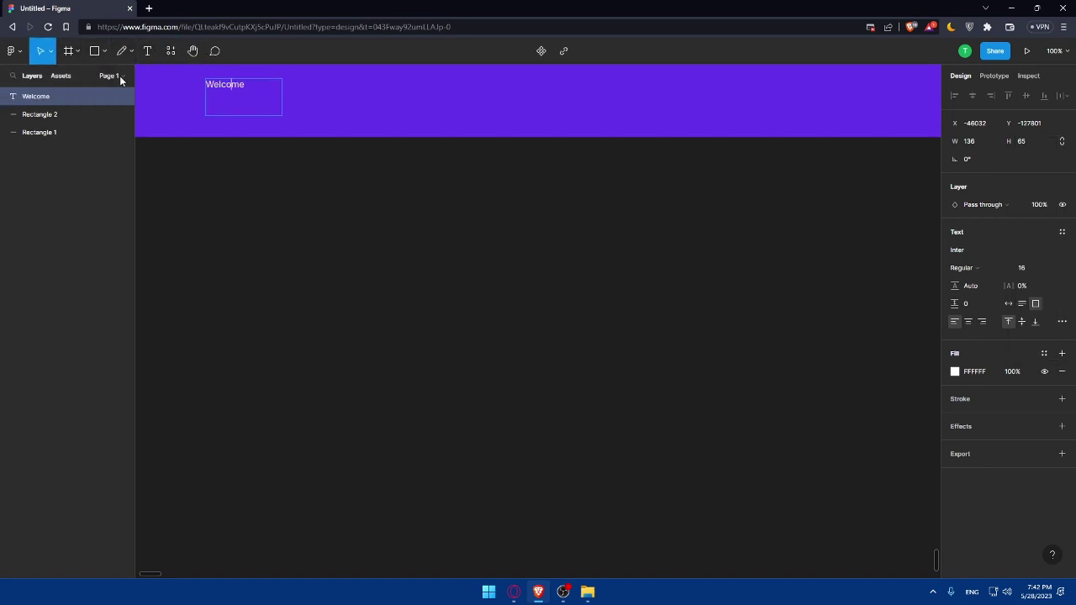
left_click_drag(238, 90, 175, 80)
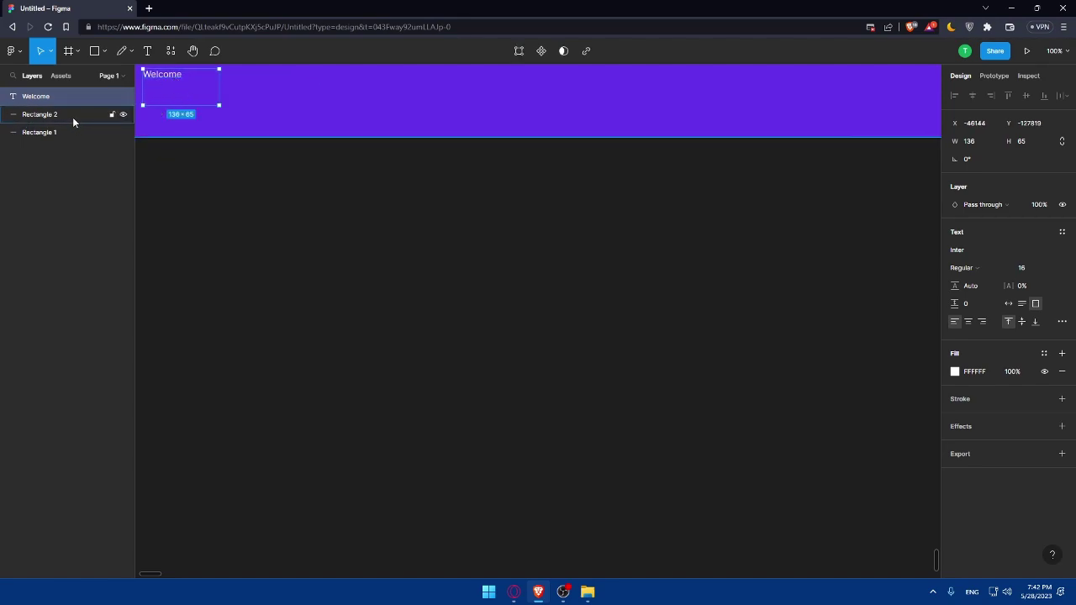
left_click(242, 198)
- Draw a body rectangle about 1395 by 739 px directly below the violet header
left_click(94, 51)
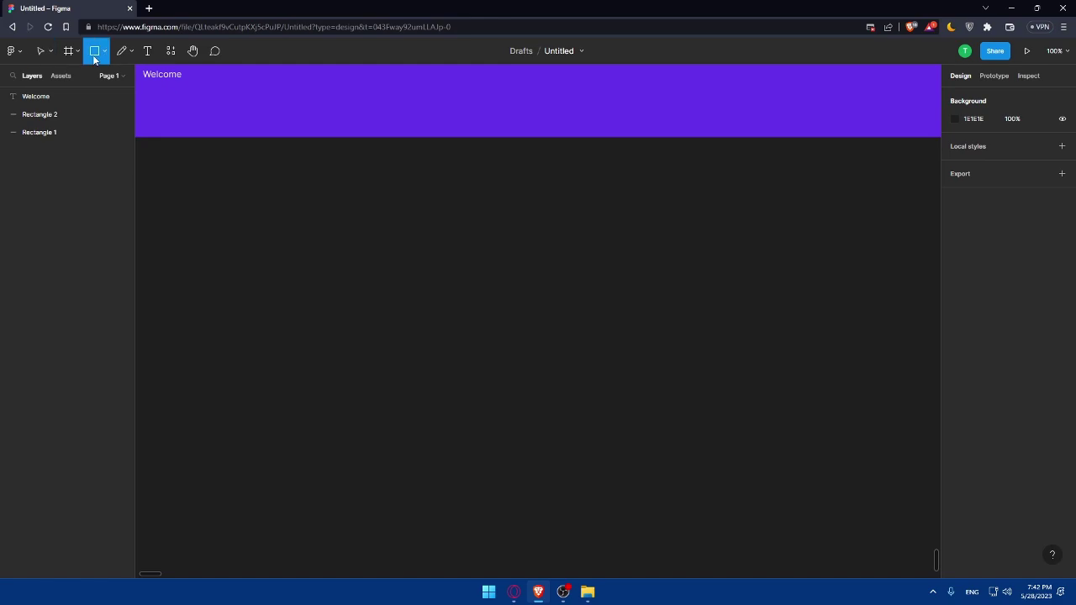
left_click(105, 52)
left_click(101, 77)
left_click_drag(137, 144, 921, 558)
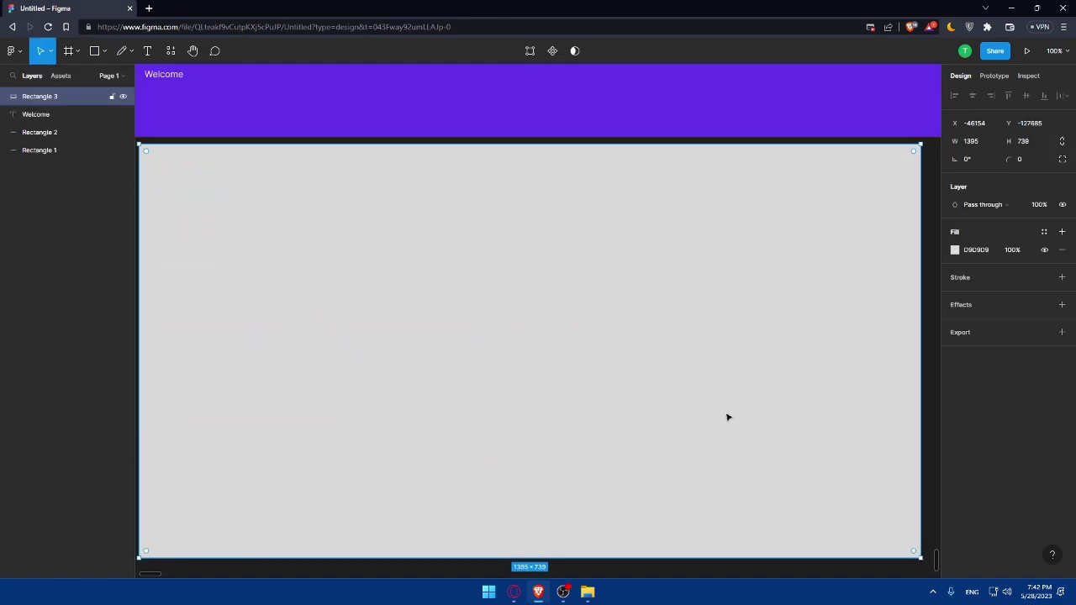
right_click(726, 417)
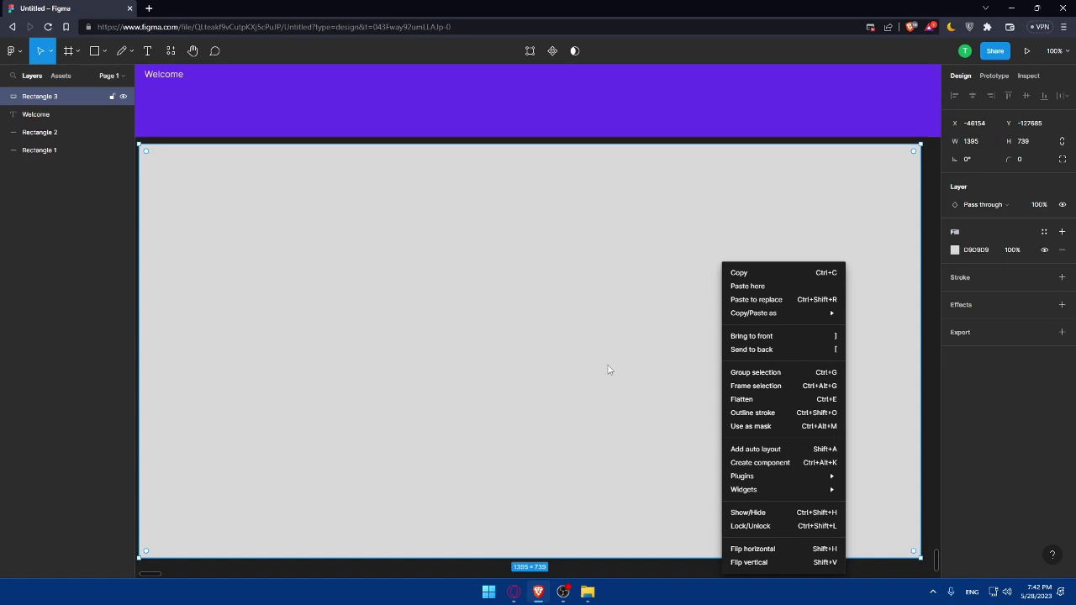
left_click(599, 332)
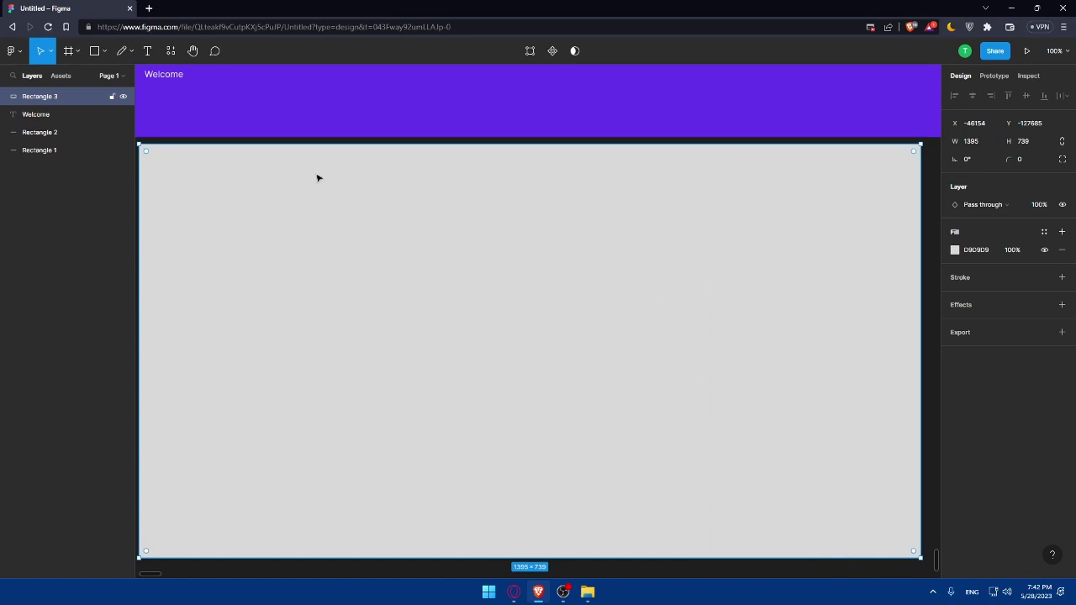
- Set the body rectangle's fill to the magenta 9C1787
left_click(193, 50)
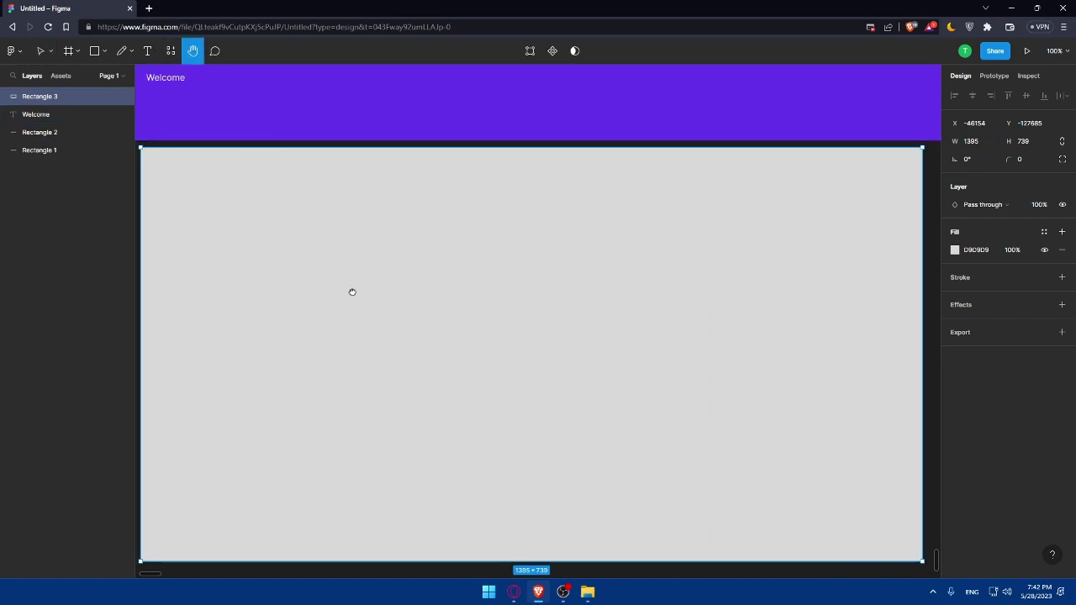
left_click(954, 250)
left_click_drag(929, 275, 926, 365)
left_click_drag(896, 411, 922, 317)
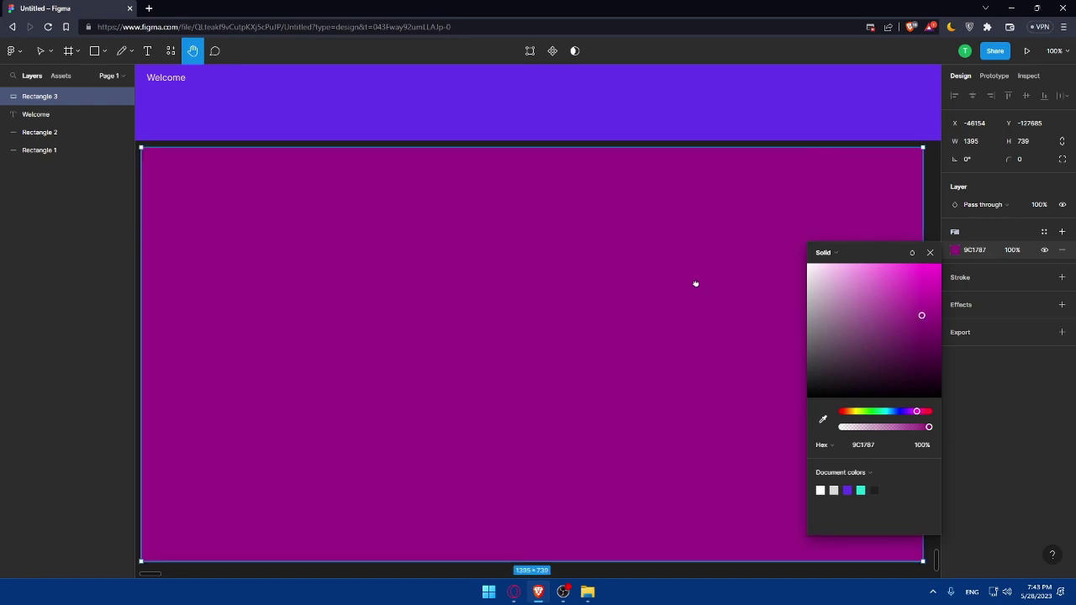
- Scale the magenta body rectangle up to about 1537 by 814 px so it meets the header's lower edge and right end
mouse_move(922, 149)
left_mouse_down()
mouse_move(931, 141)
mouse_move(890, 157)
mouse_move(902, 155)
left_mouse_up()
left_click(50, 52)
left_click(35, 90)
left_click_drag(902, 153, 811, 208)
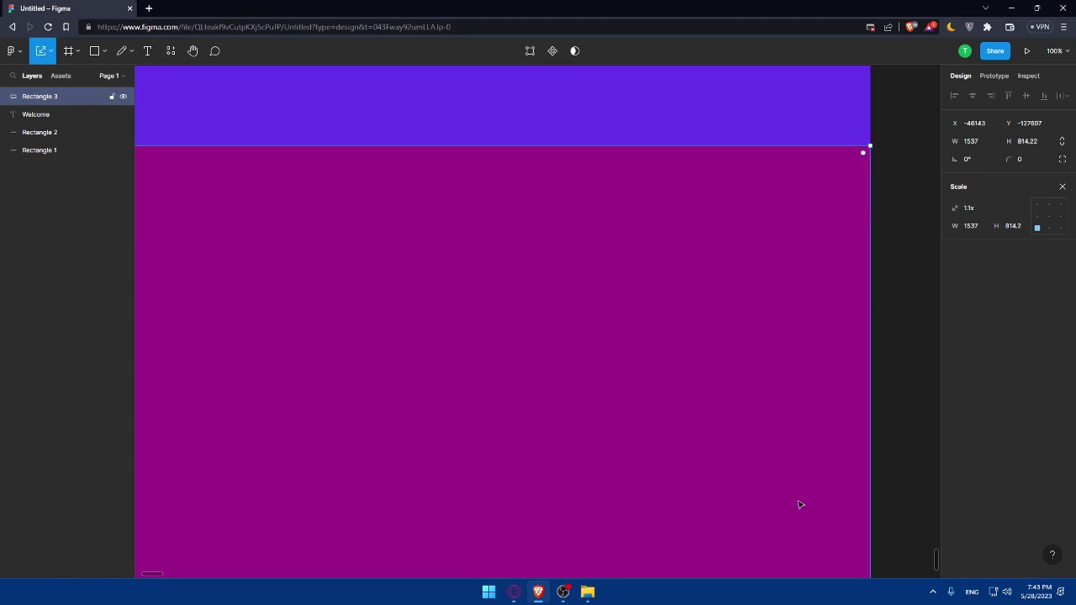
mouse_move(158, 576)
left_mouse_down()
mouse_move(122, 578)
mouse_move(176, 572)
left_mouse_up()
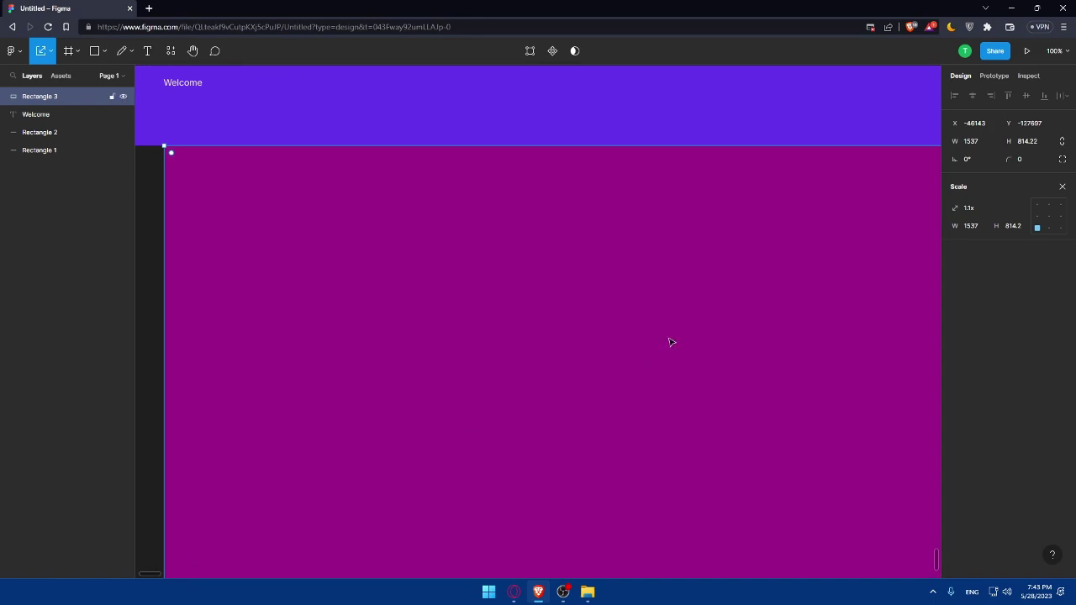
- Scale the body rectangle leftward to the header's full 1809 px width and move it down against the header's lower edge
key("shift+1")
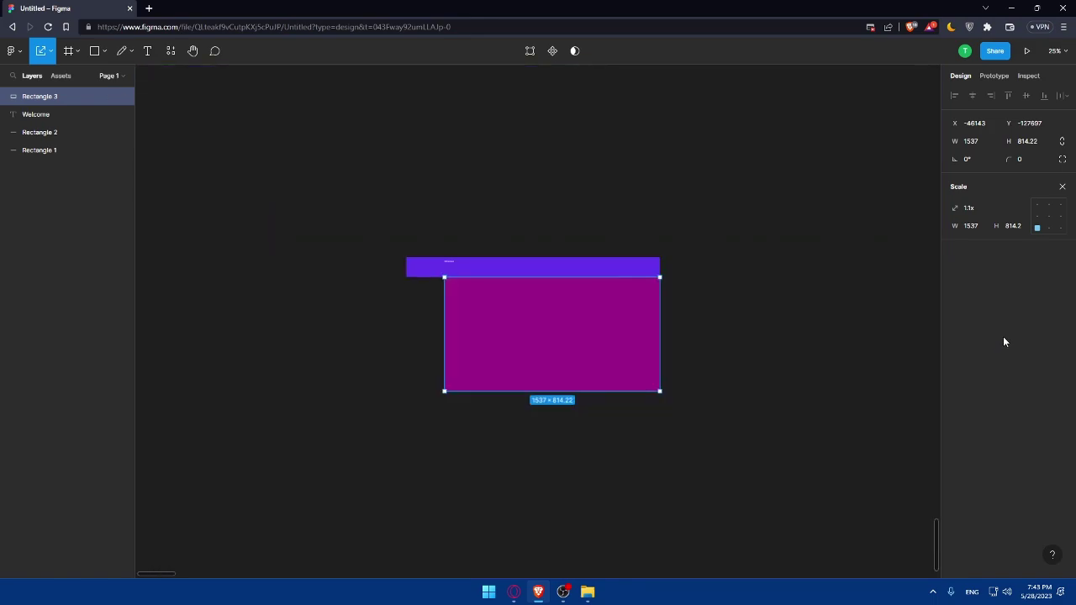
left_click(1054, 51)
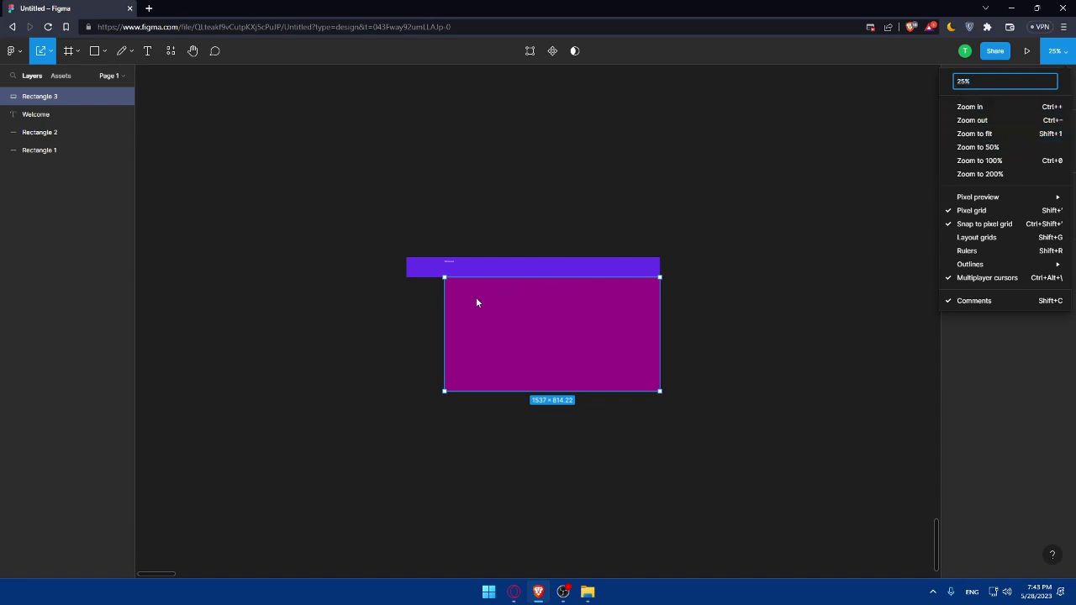
left_click(443, 298)
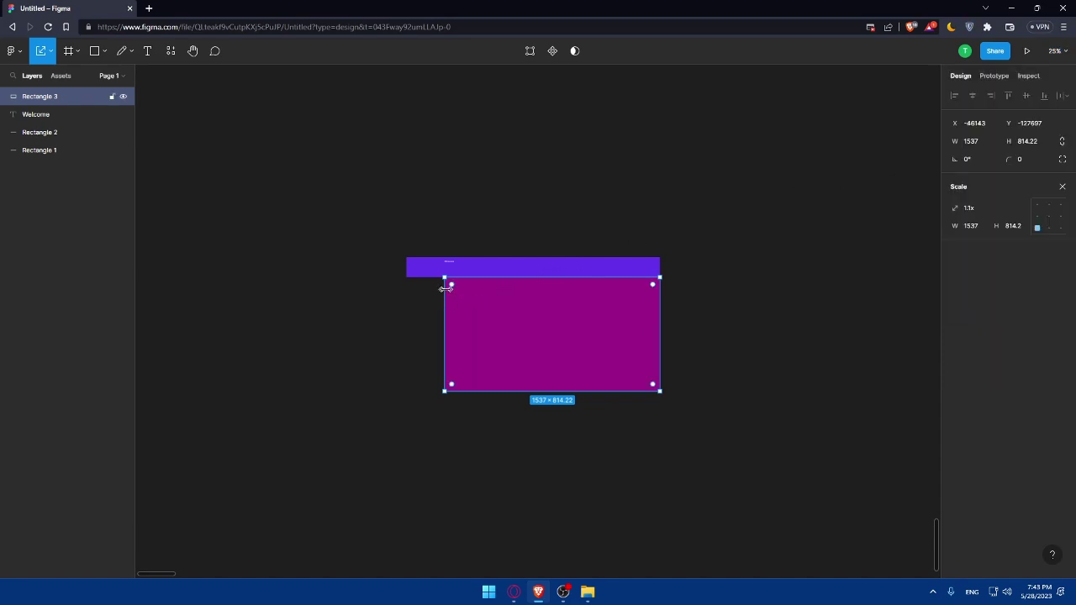
left_click_drag(444, 291, 407, 308)
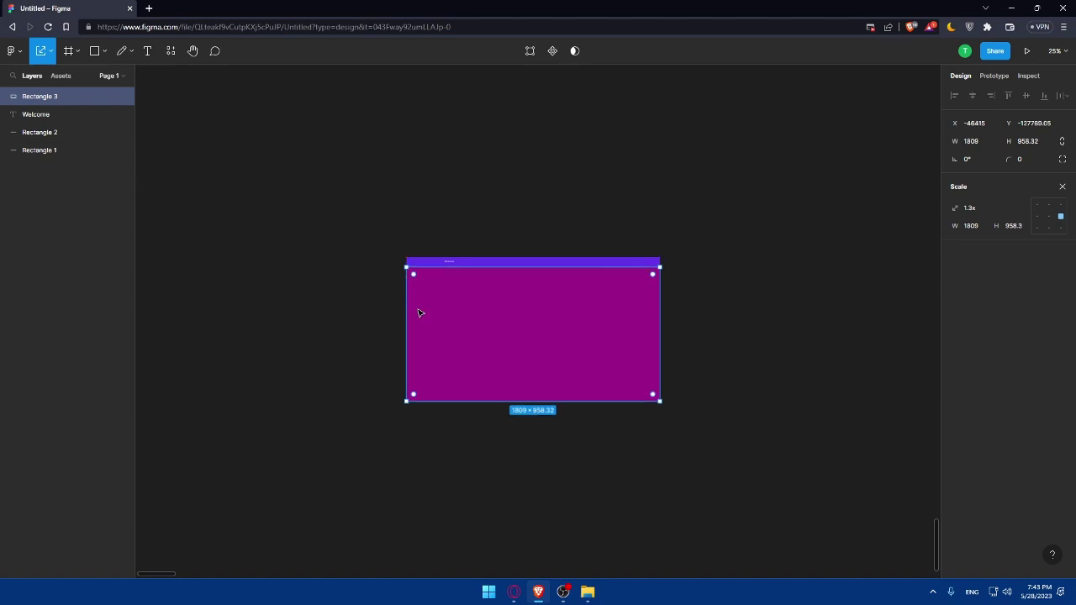
left_click_drag(486, 304, 483, 315)
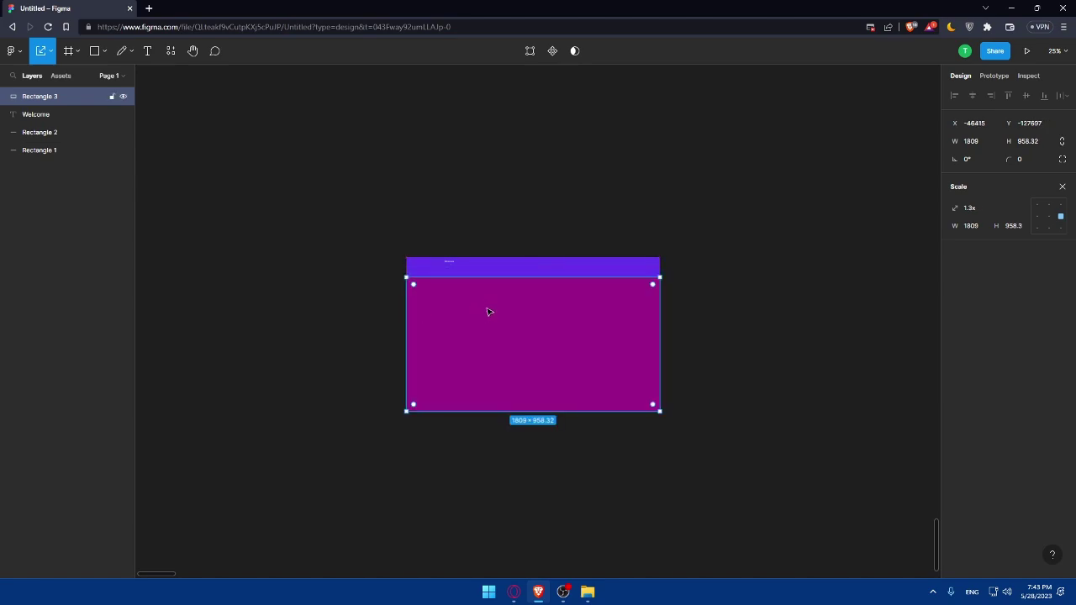
- Examine the page's violet header and magenta body at 100% zoom and at reduced zoom levels
left_click(1054, 51)
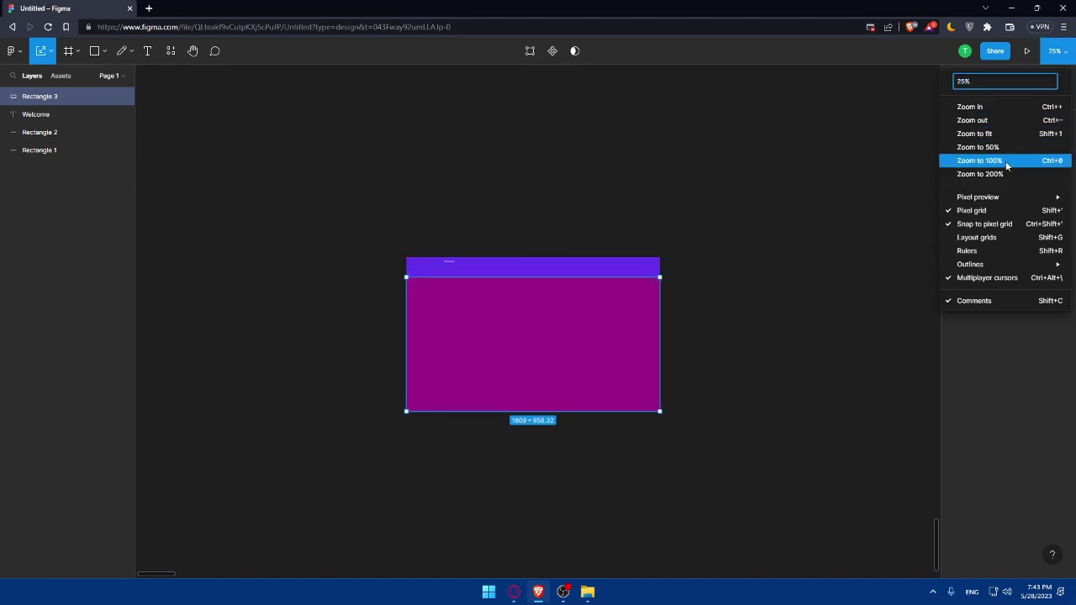
left_click(1005, 161)
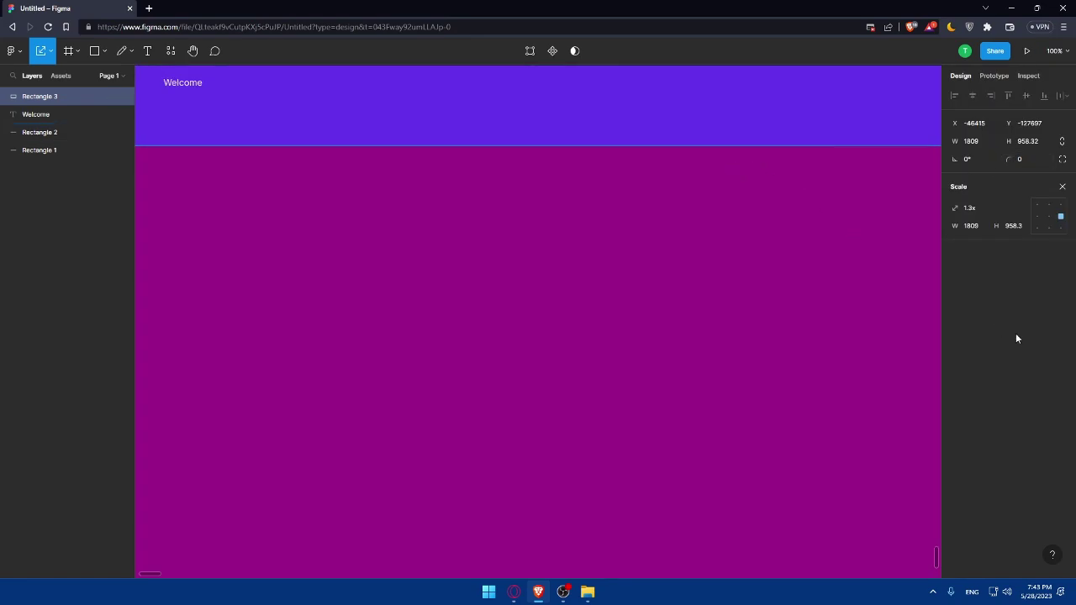
left_click(1049, 216)
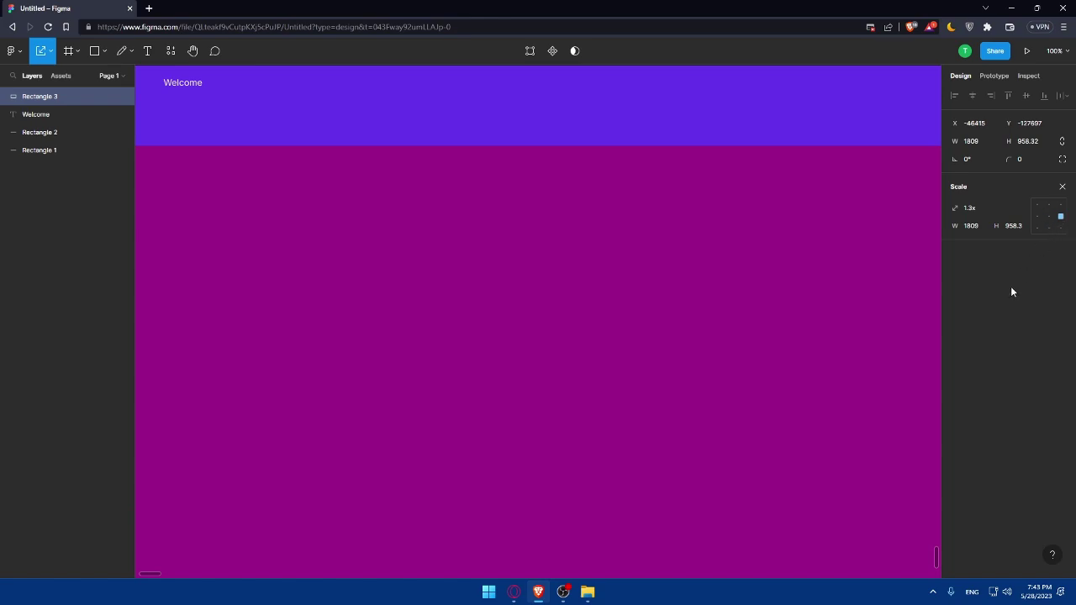
key("minus")
key("minus")
key("Escape")
left_click(1055, 50)
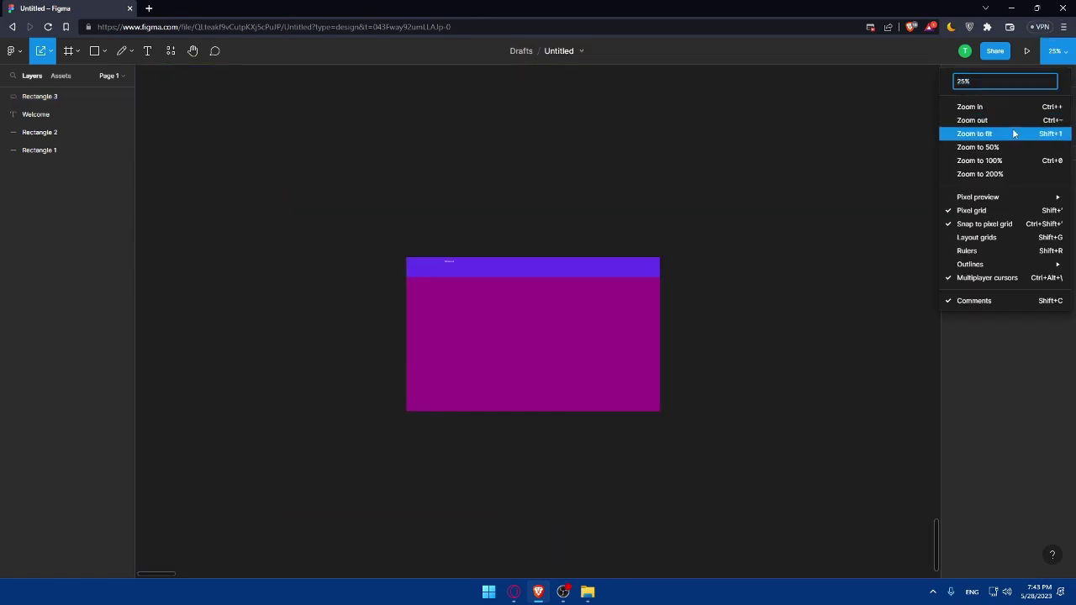
left_click(1000, 159)
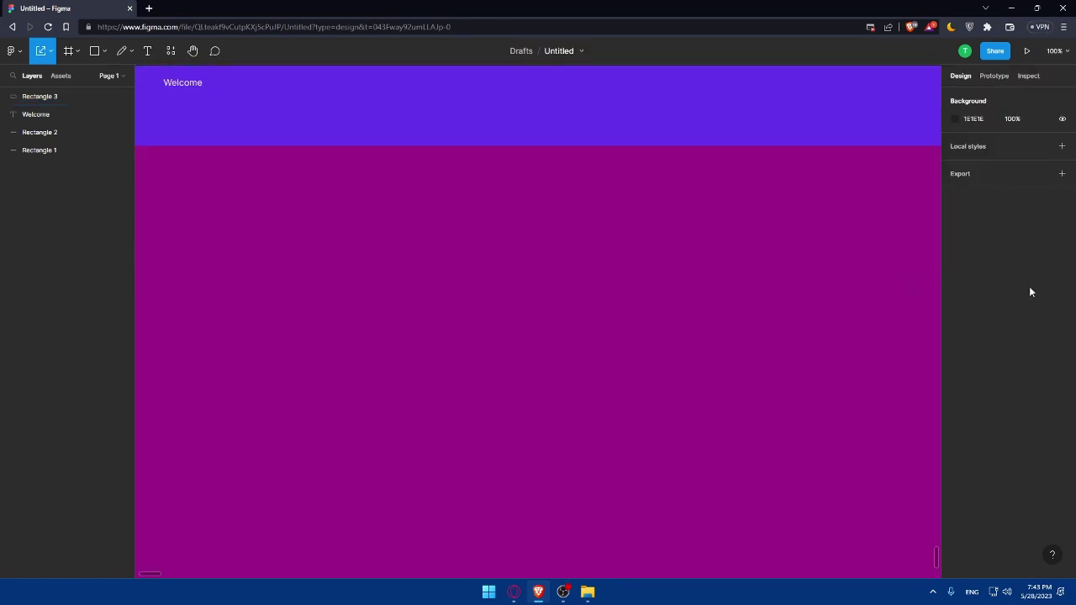
left_click(772, 270)
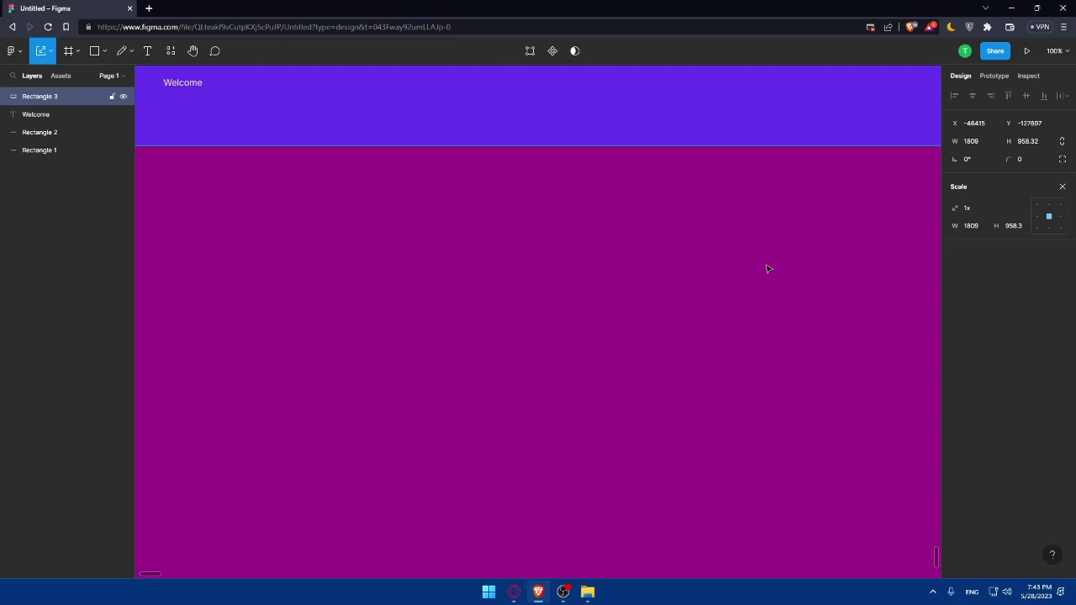
key("alt+Tab")
key("alt+Tab")
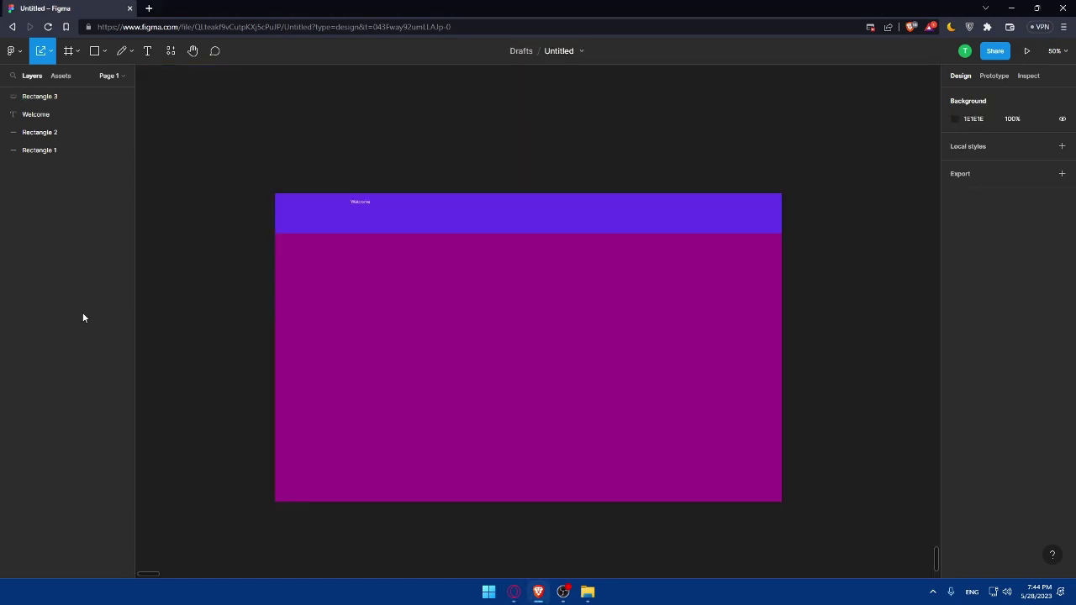
- Browse the community plugins available for the magenta body rectangle, then close the plugin browser
left_click(429, 295)
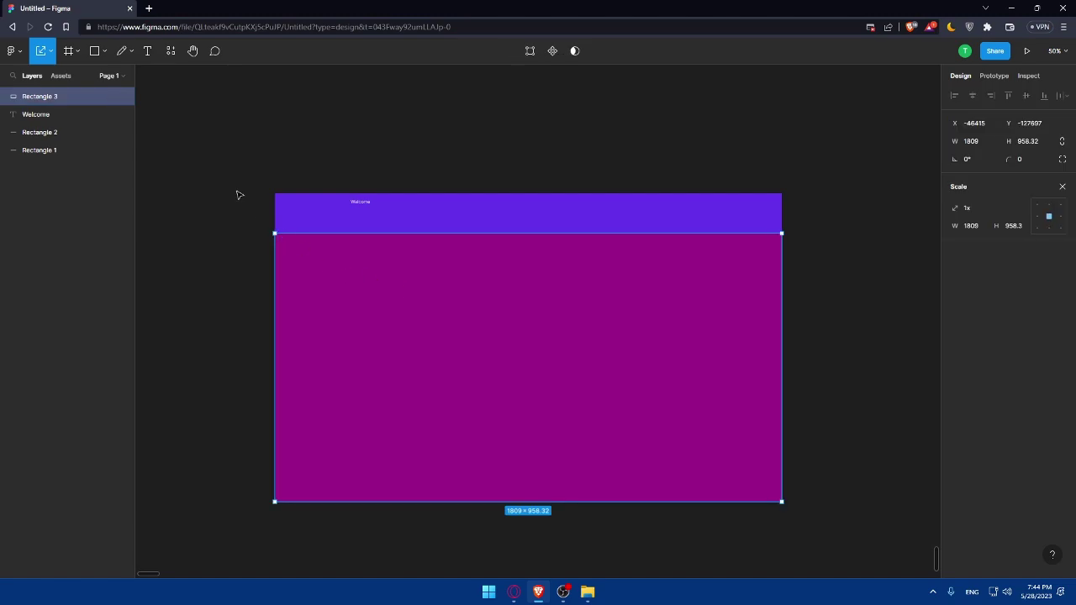
right_click(72, 93)
mouse_move(126, 308)
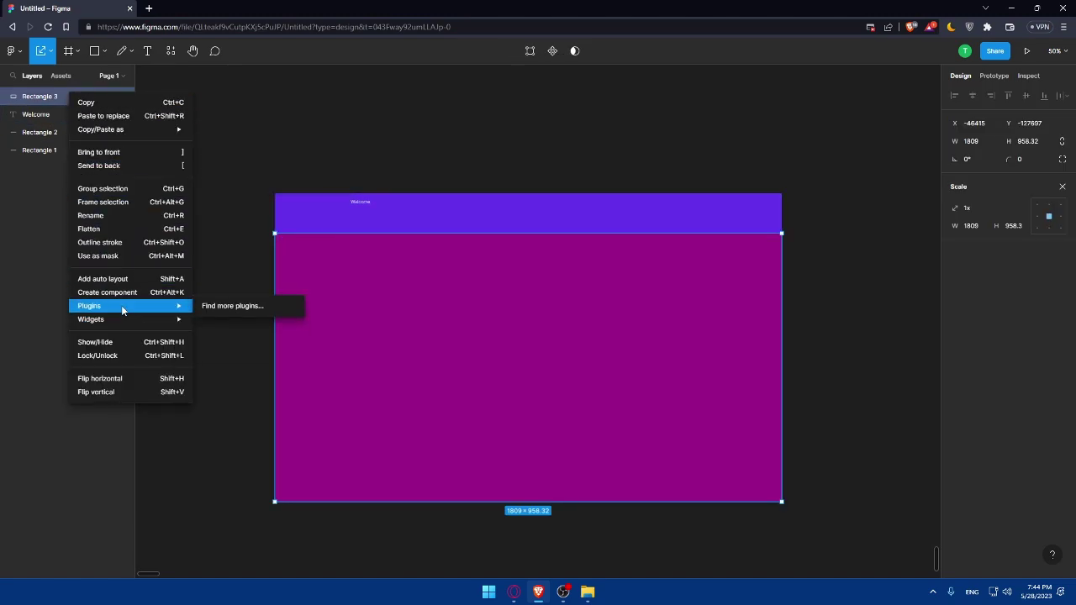
left_click(217, 306)
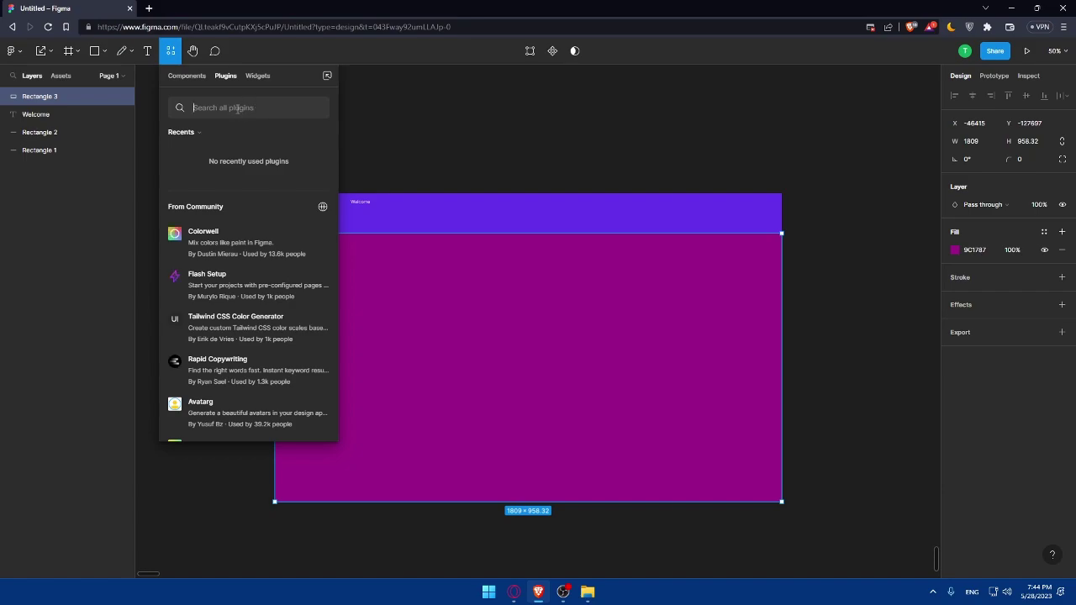
right_click(44, 94)
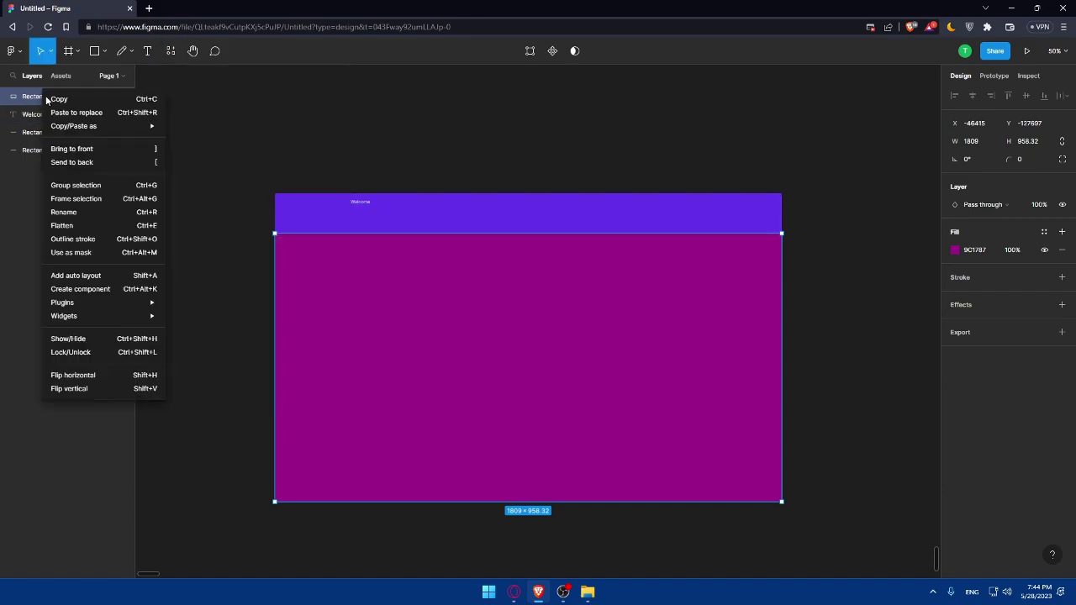
mouse_move(77, 305)
left_click(19, 169)
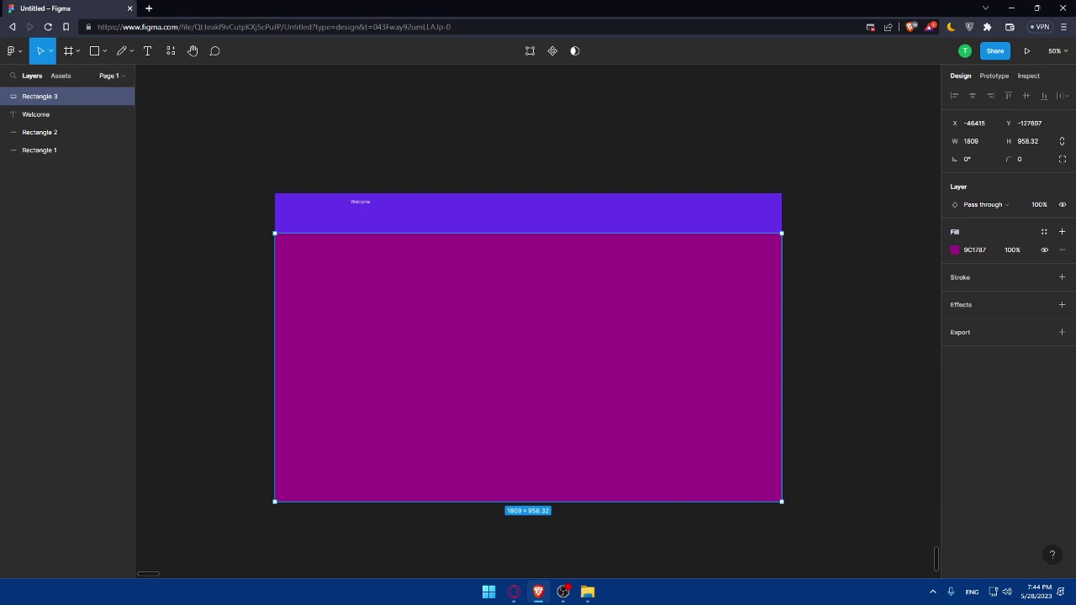
left_click(563, 592)
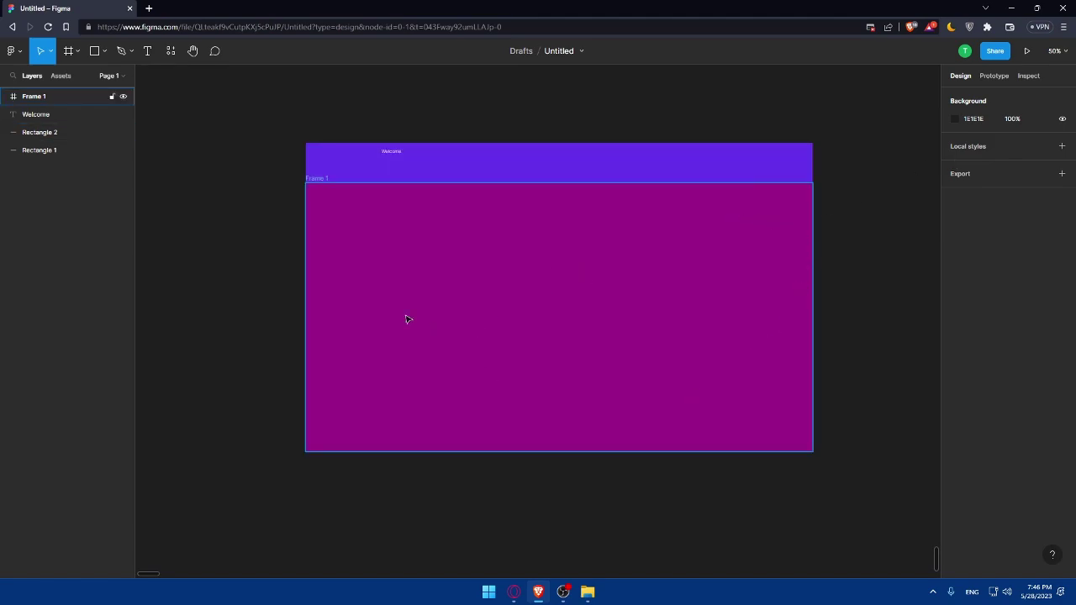
- View the community plugin list for the magenta body frame and close it
right_click(437, 253)
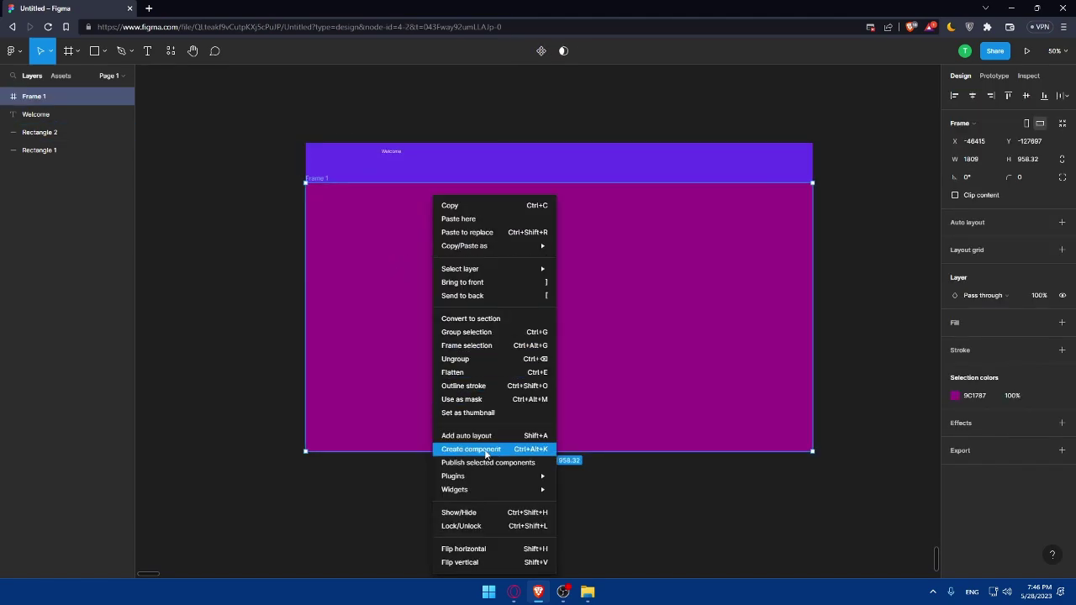
mouse_move(476, 477)
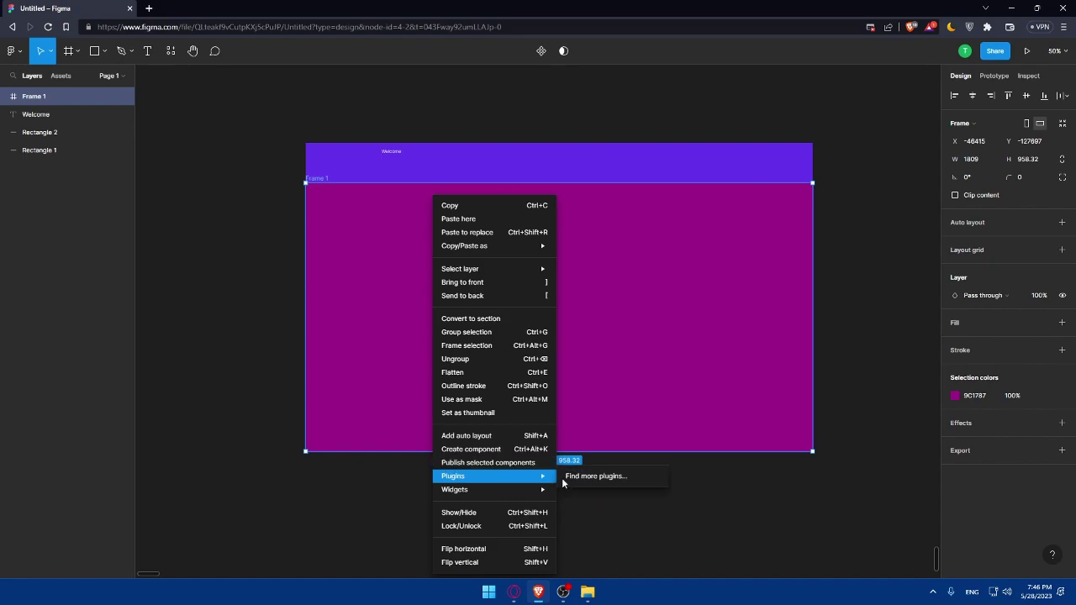
left_click(596, 476)
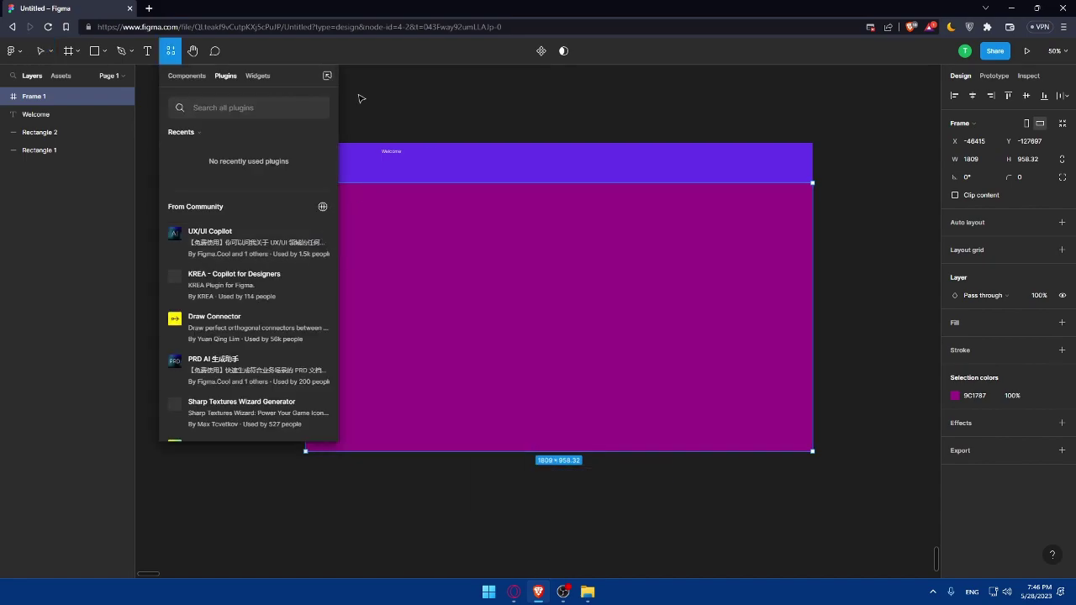
left_click(305, 94)
- Add the widget "Button - Open Links, Navigate Design" and place it in the magenta frame at about X 657, Y 214
right_click(436, 205)
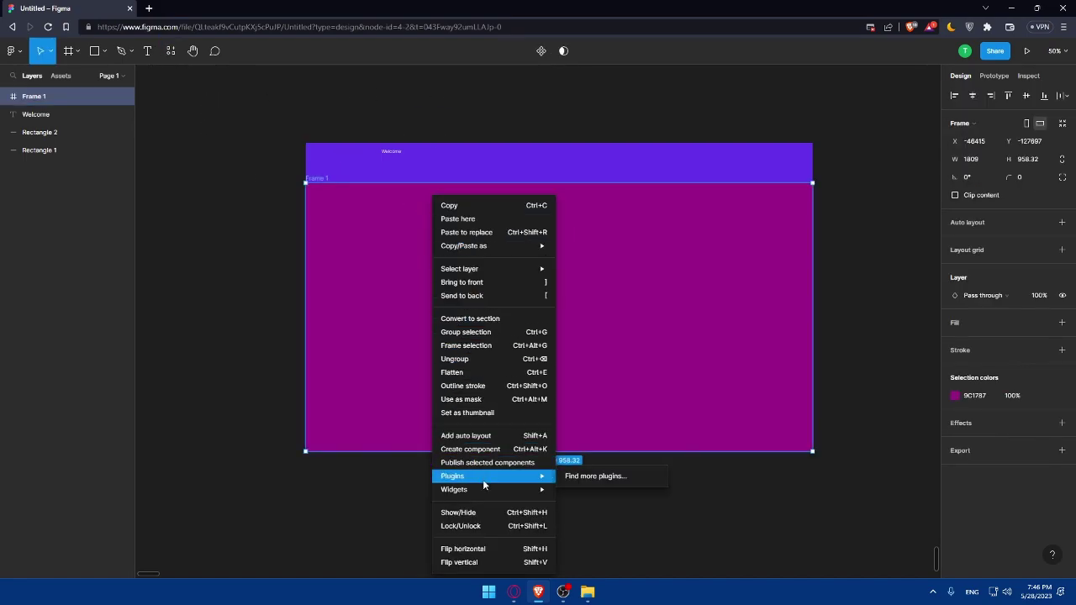
mouse_move(504, 489)
left_click(574, 489)
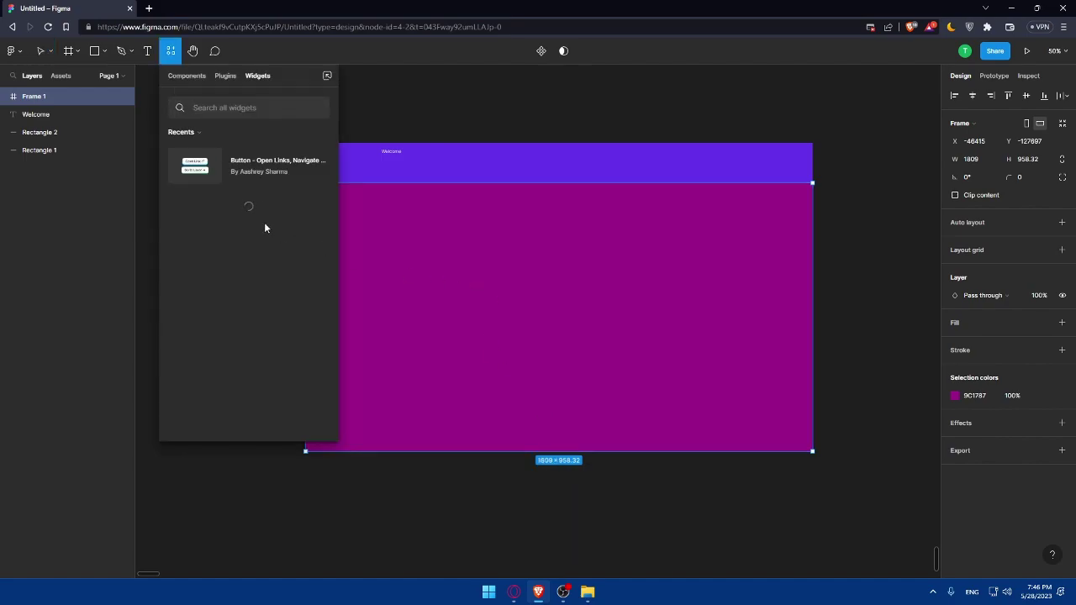
left_click(323, 181)
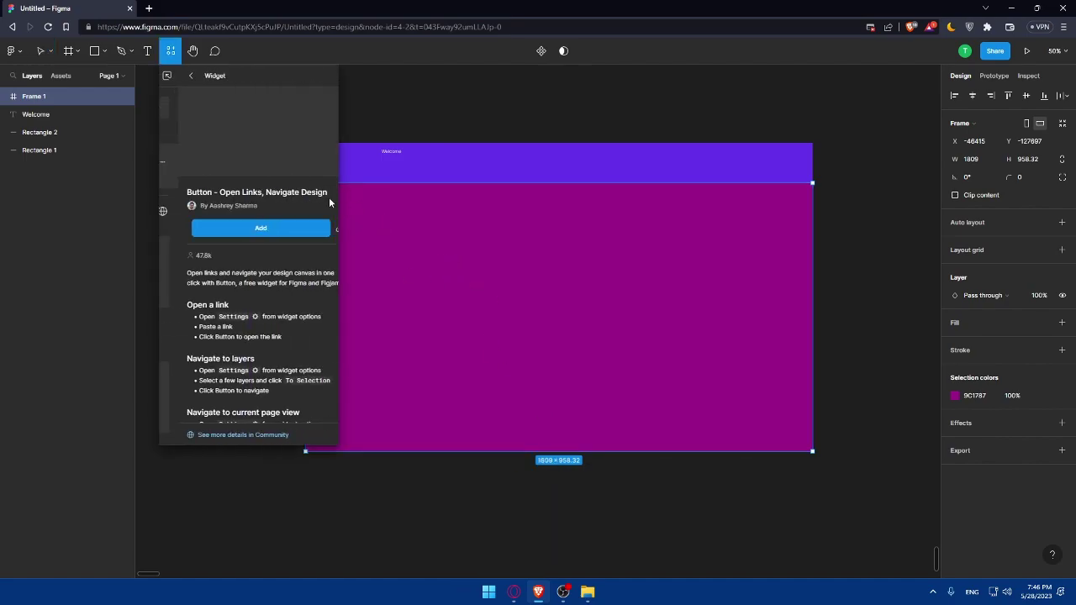
left_click(281, 231)
left_click_drag(697, 337, 550, 262)
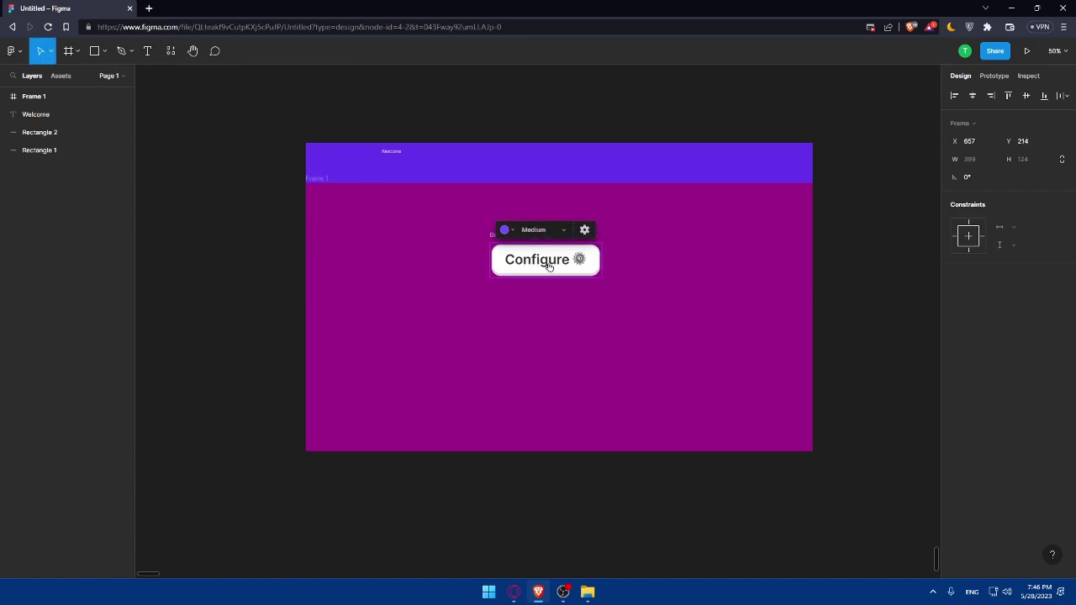
left_click(546, 260)
left_click(519, 291)
type("test")
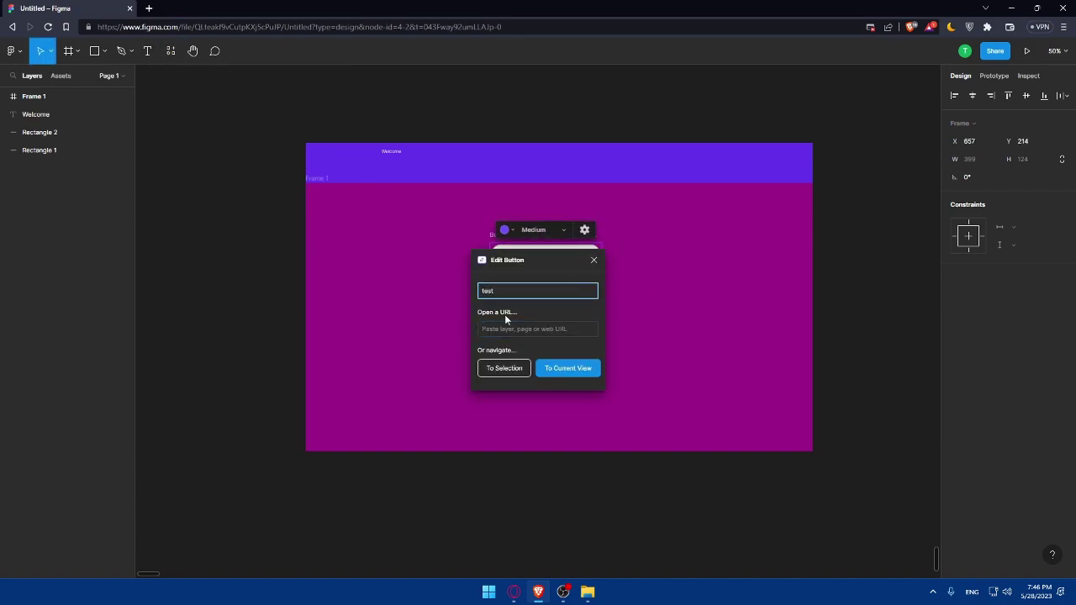
left_click(511, 324)
type("www.inst")
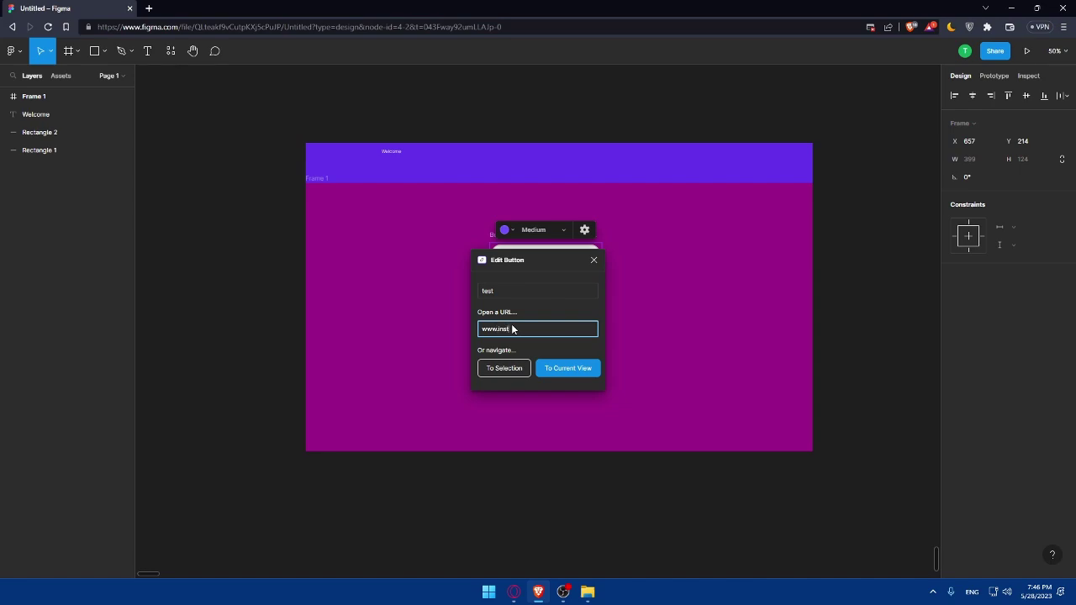
type("agram")
- Change the button widget's label to "sign in"
left_click(503, 296)
key("BackSpace")
key("BackSpace")
key("BackSpace")
key("BackSpace")
type("sign in")
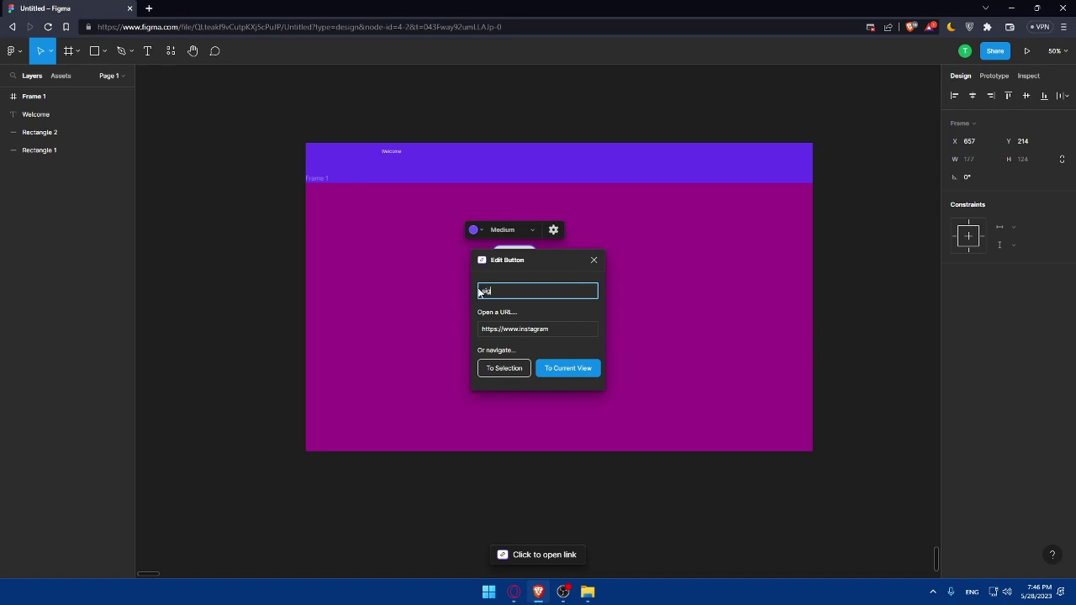
left_click(554, 337)
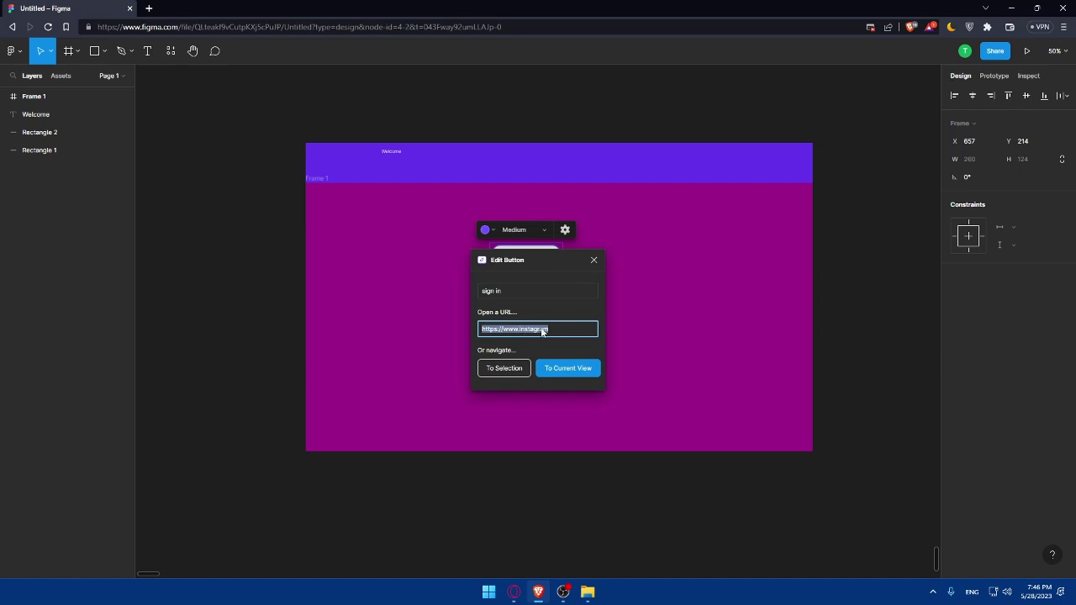
- Move the sign in button to about X 790, Y 162, near the upper middle of the magenta frame
left_click(620, 330)
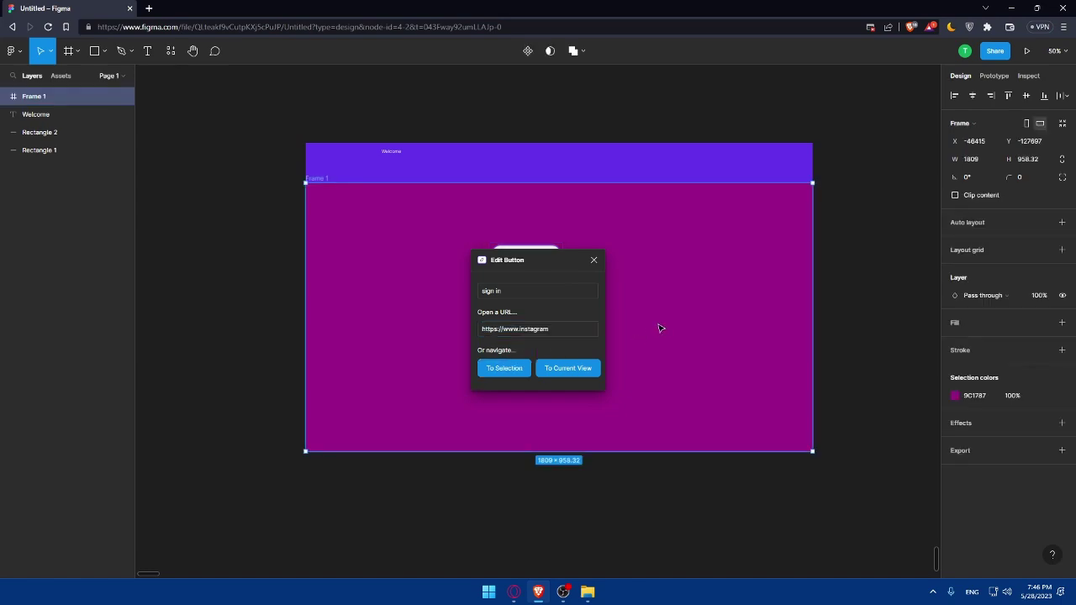
mouse_move(555, 267)
left_mouse_down()
mouse_move(579, 269)
mouse_move(573, 238)
mouse_move(567, 256)
left_mouse_up()
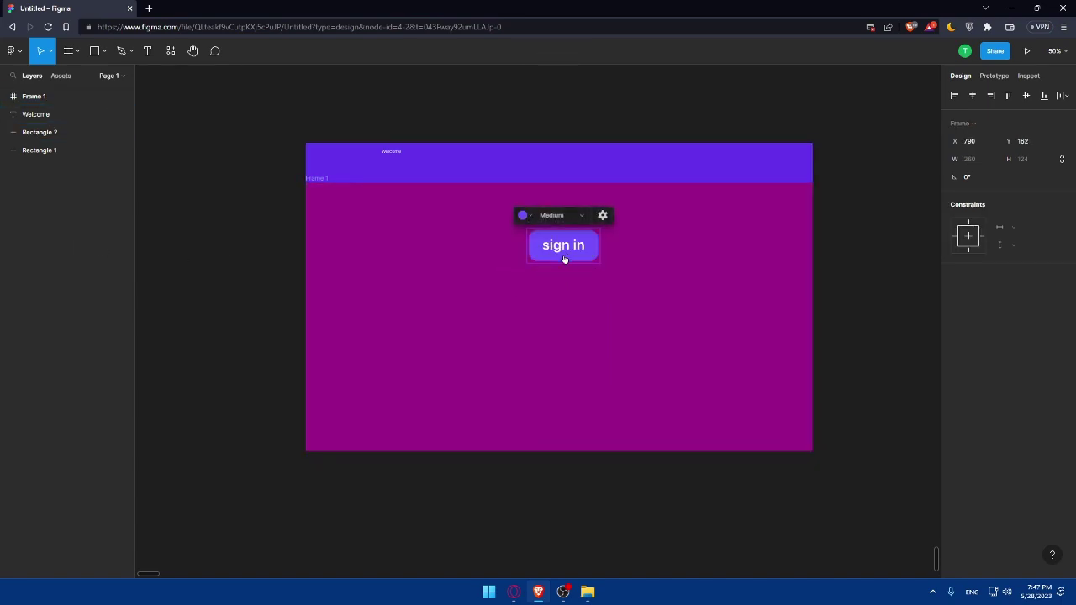
left_click(522, 271)
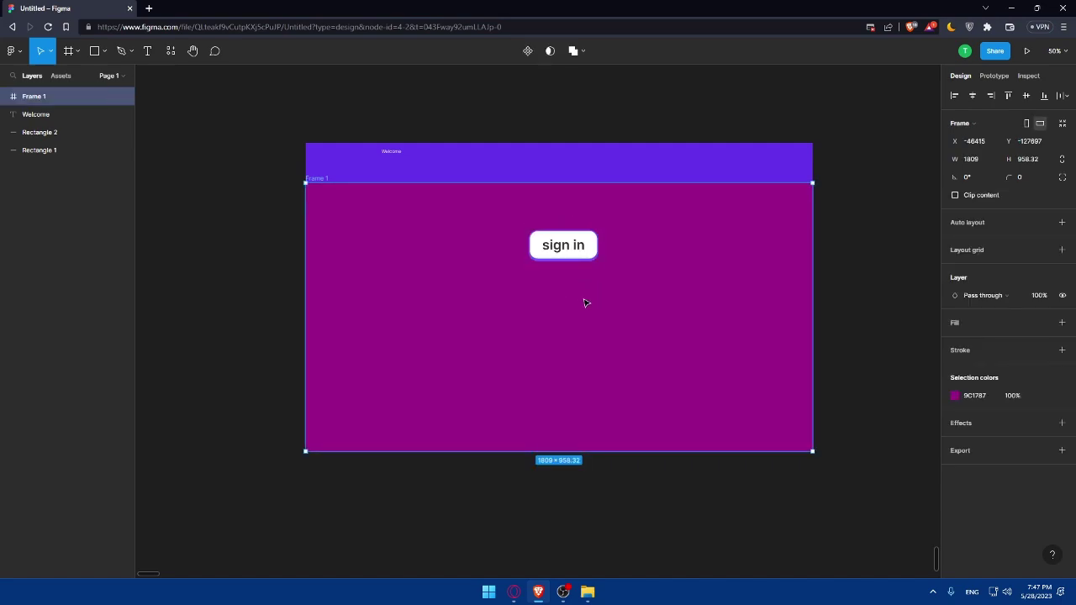